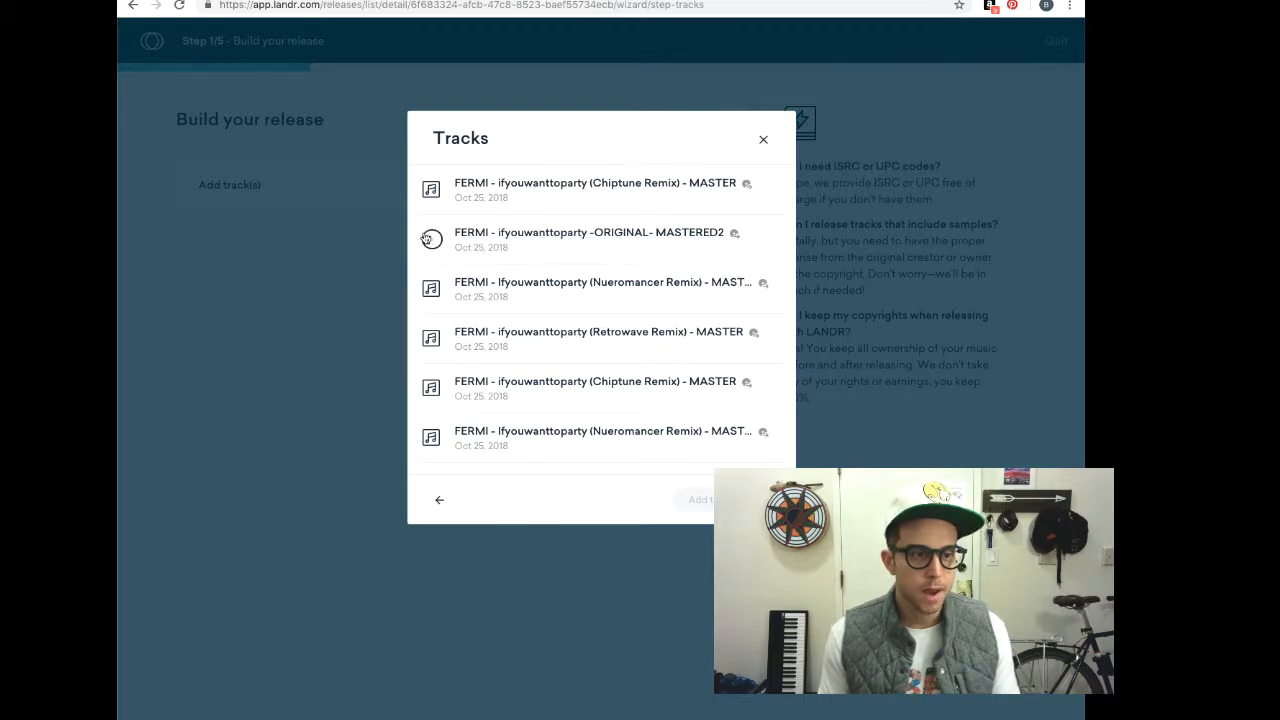
Add the 'FERMI - ifyouwanttoparty -ORIGINAL- MASTERED2' track to the release as track 01
left_click(431, 239)
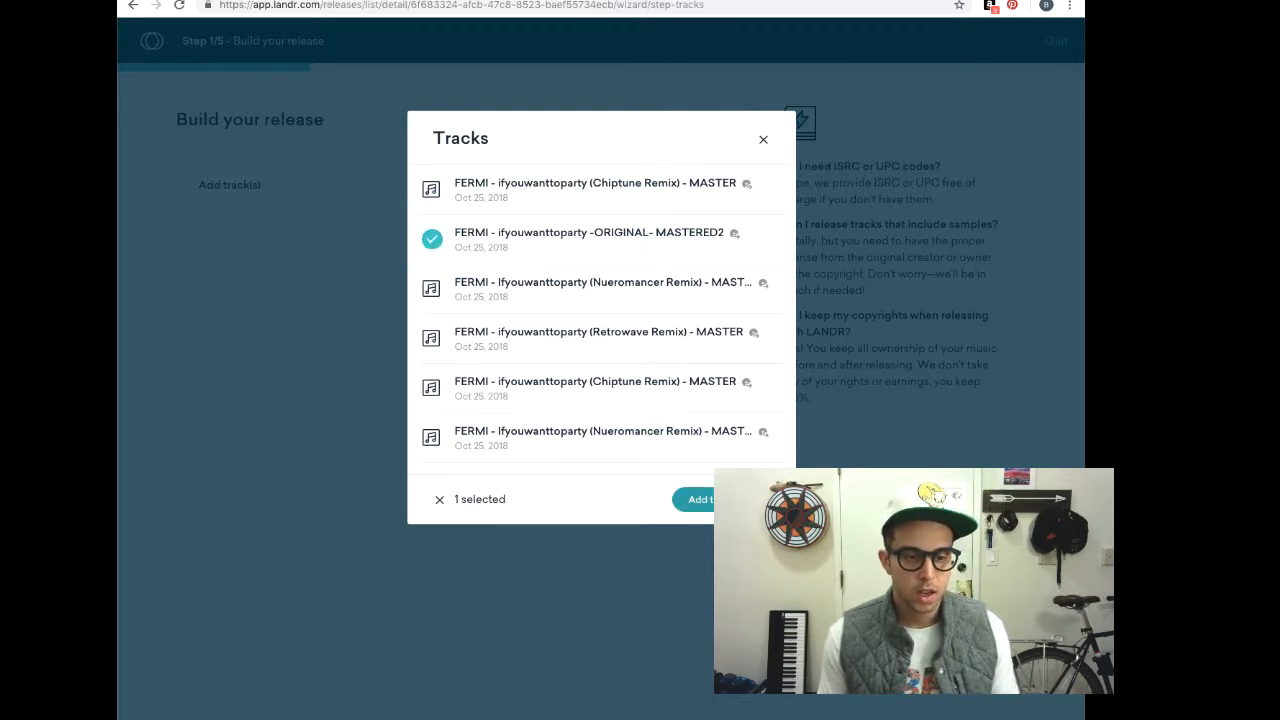
left_click(722, 499)
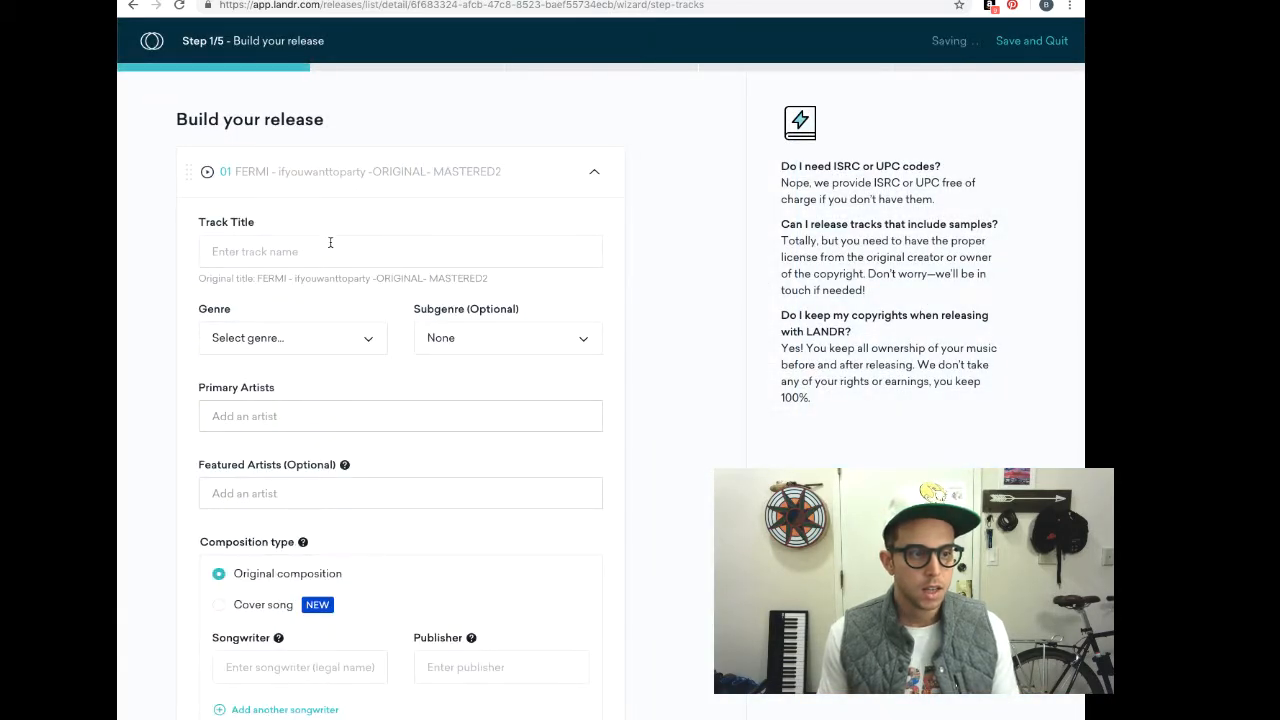
left_click(330, 250)
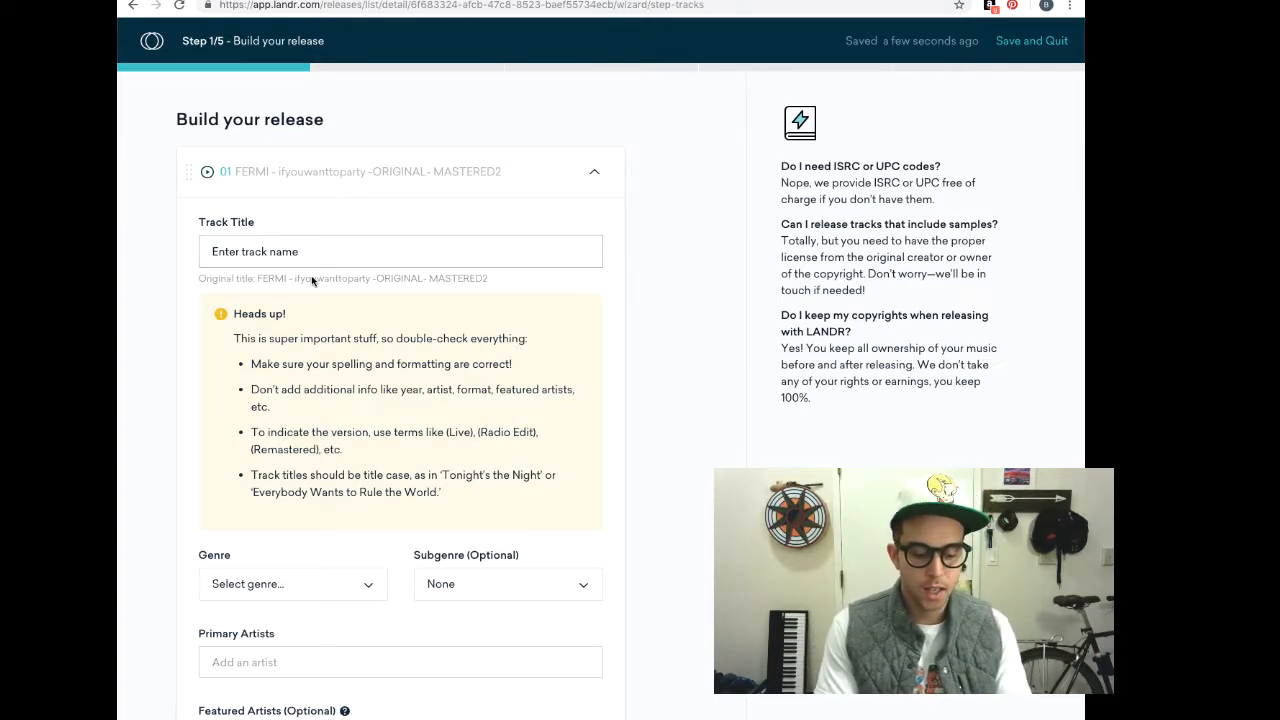
Title track 01 'If You Want To Party' with genre Electronic and subgenre Dance
type("If You Want To Party")
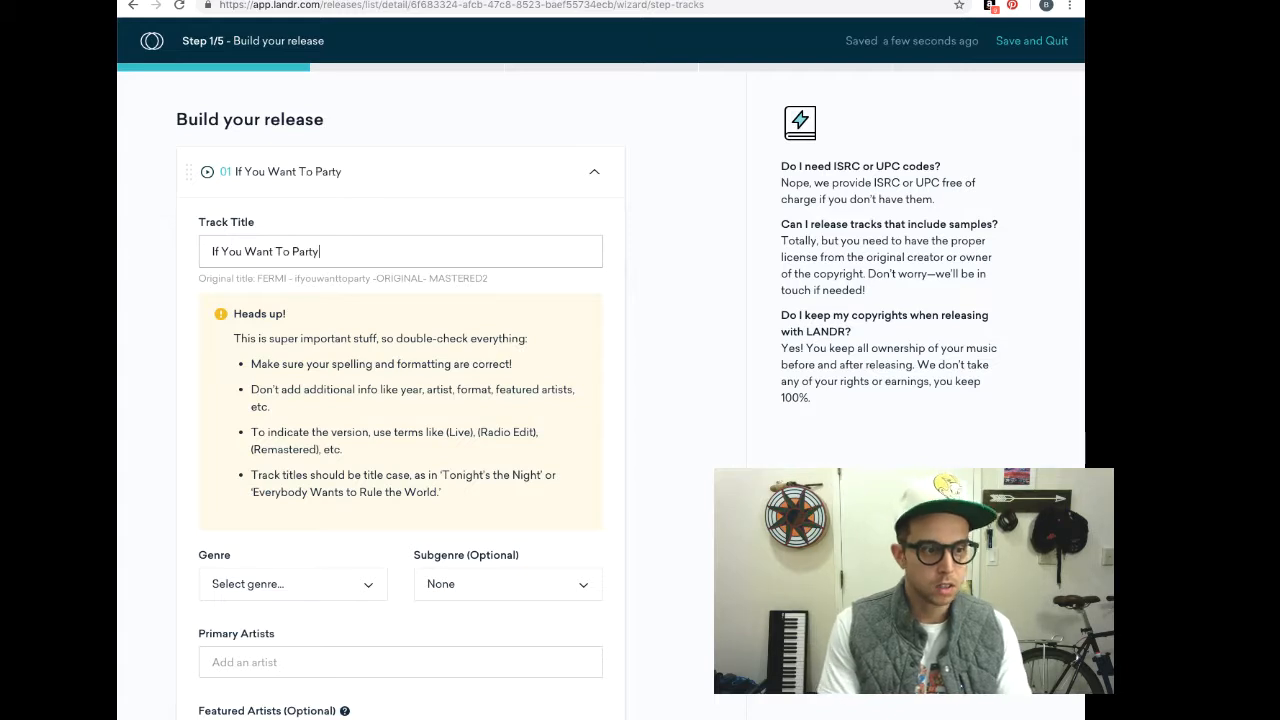
key("Tab")
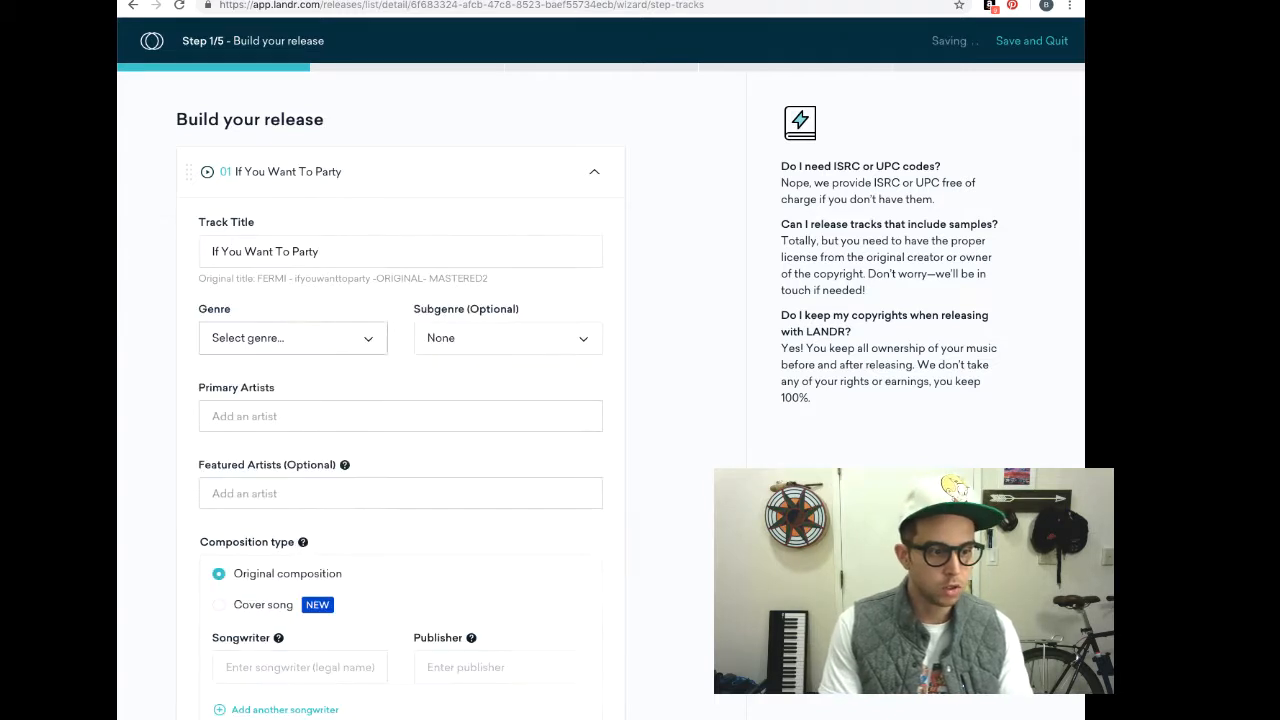
left_click(321, 336)
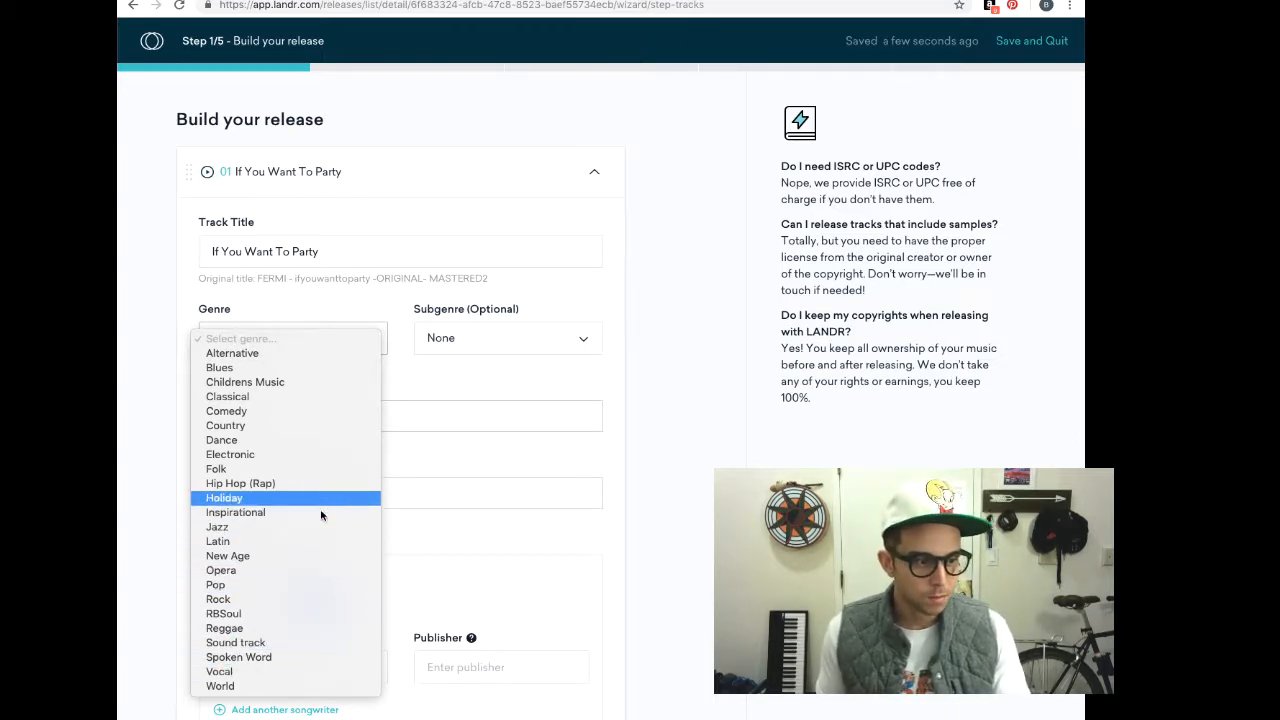
left_click(345, 455)
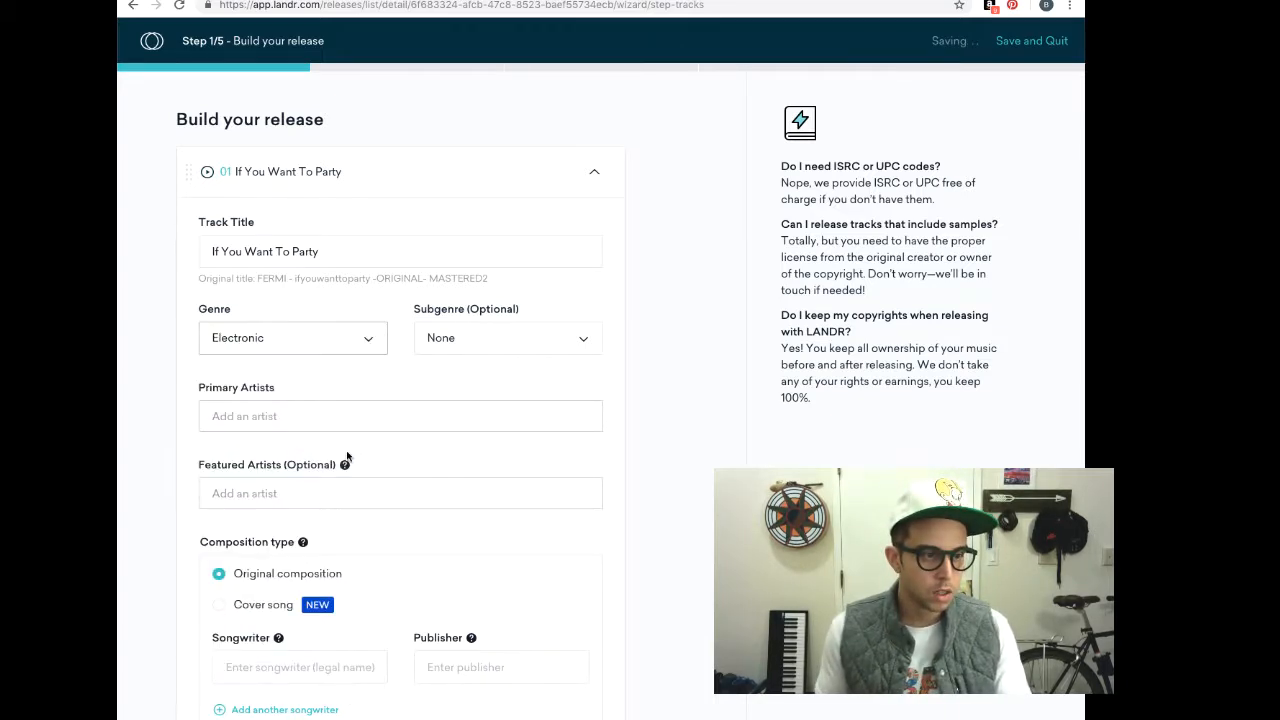
left_click(506, 345)
left_click(505, 344)
left_click(501, 345)
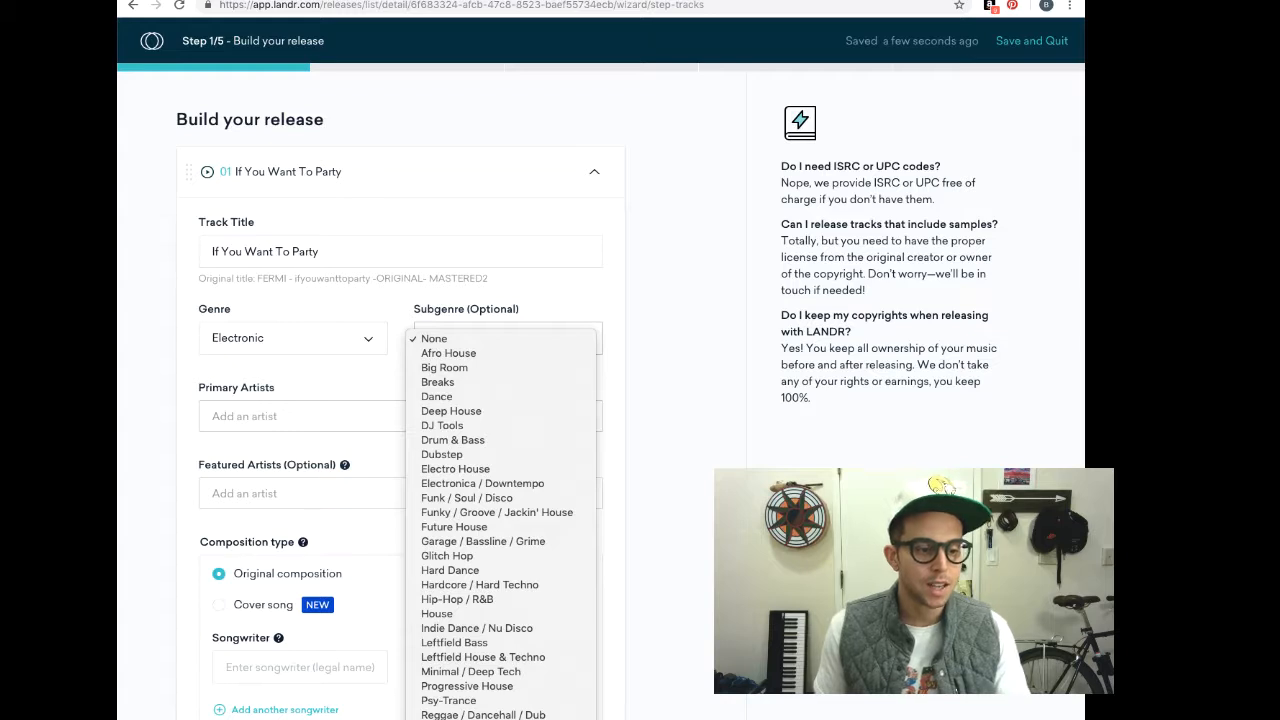
left_click(505, 398)
left_click(457, 410)
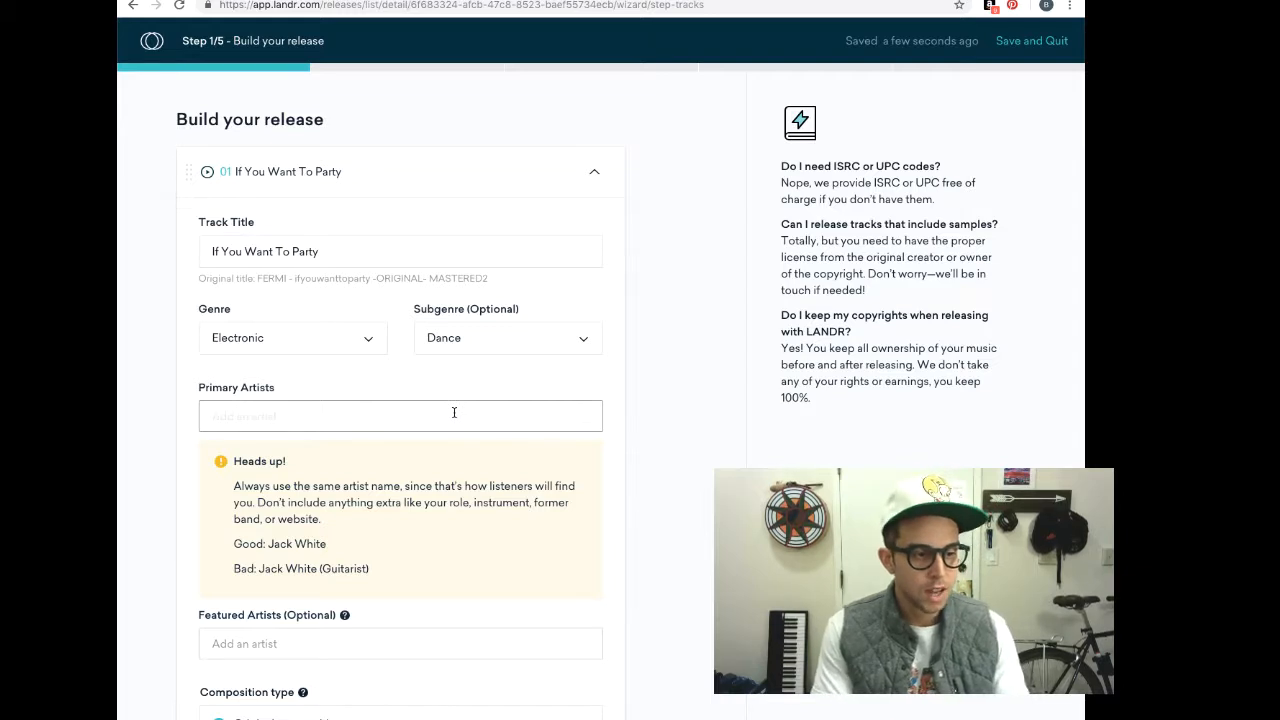
Add FERMI as the track's primary artist
type("FER")
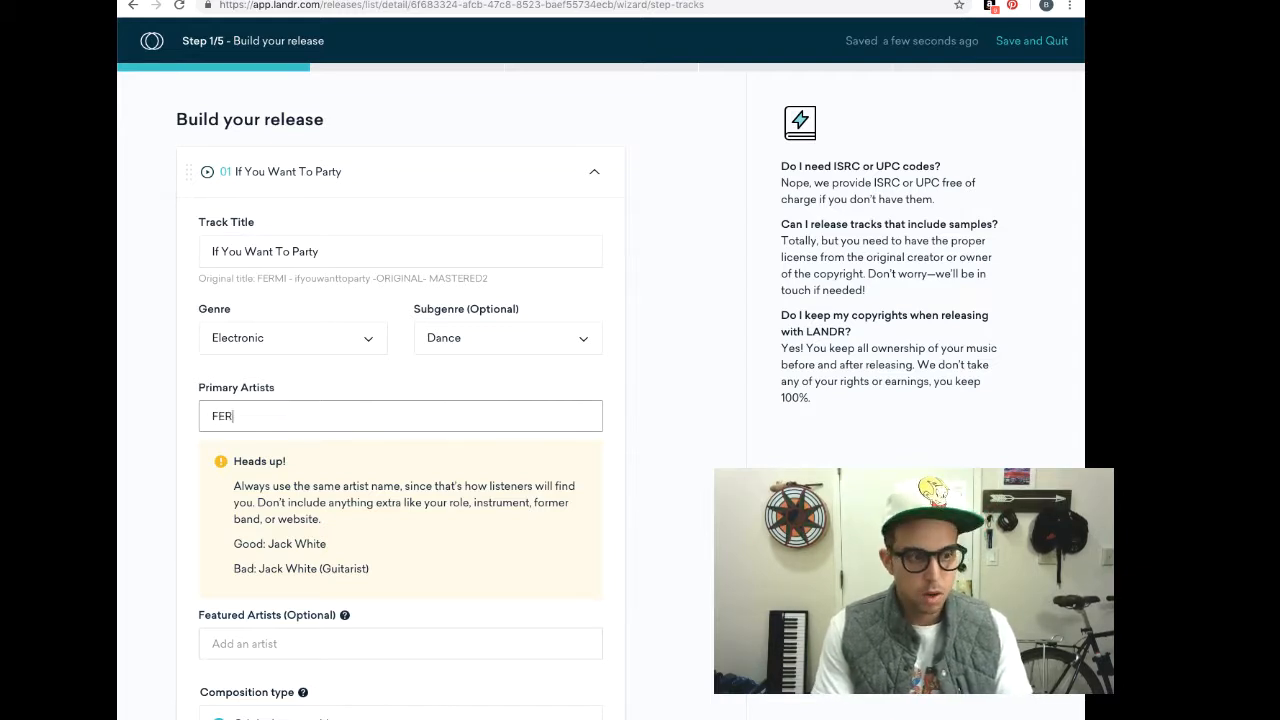
type("MI")
key("Return")
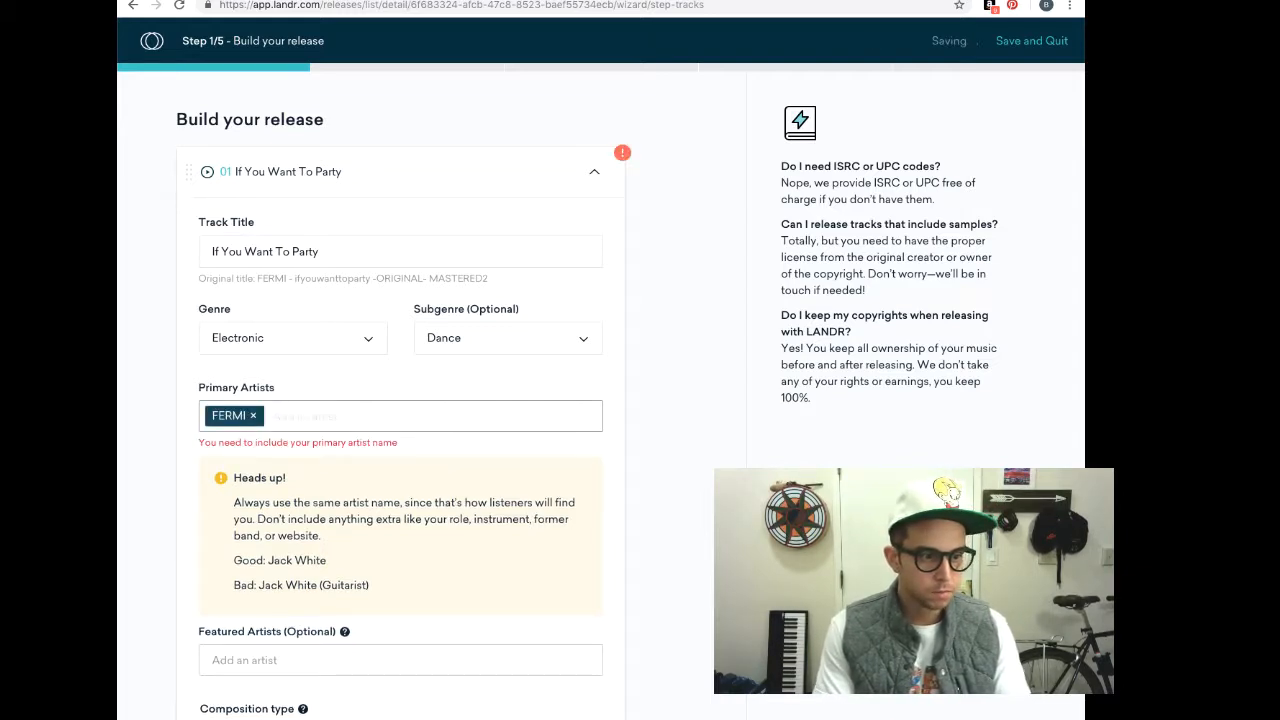
key("Tab")
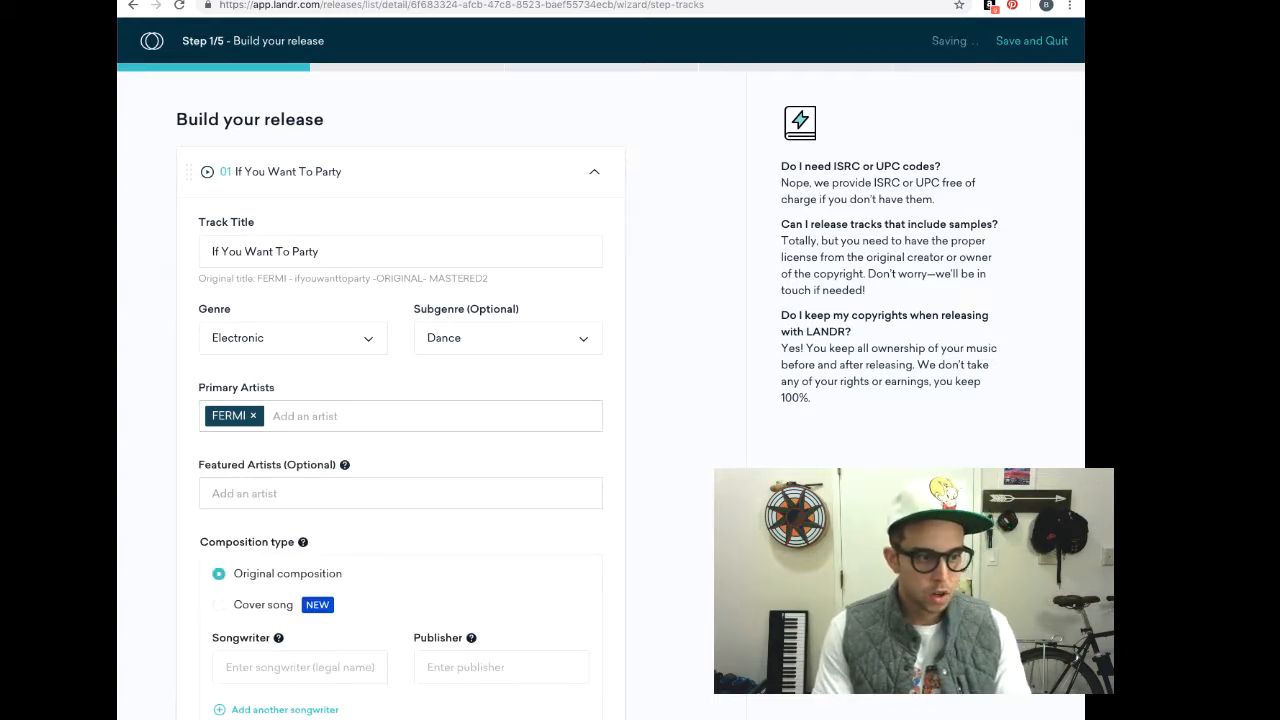
Enter the writer's legal name as both songwriter and publisher
scroll(454, 417, "down", 2)
scroll(454, 417, "down", 1)
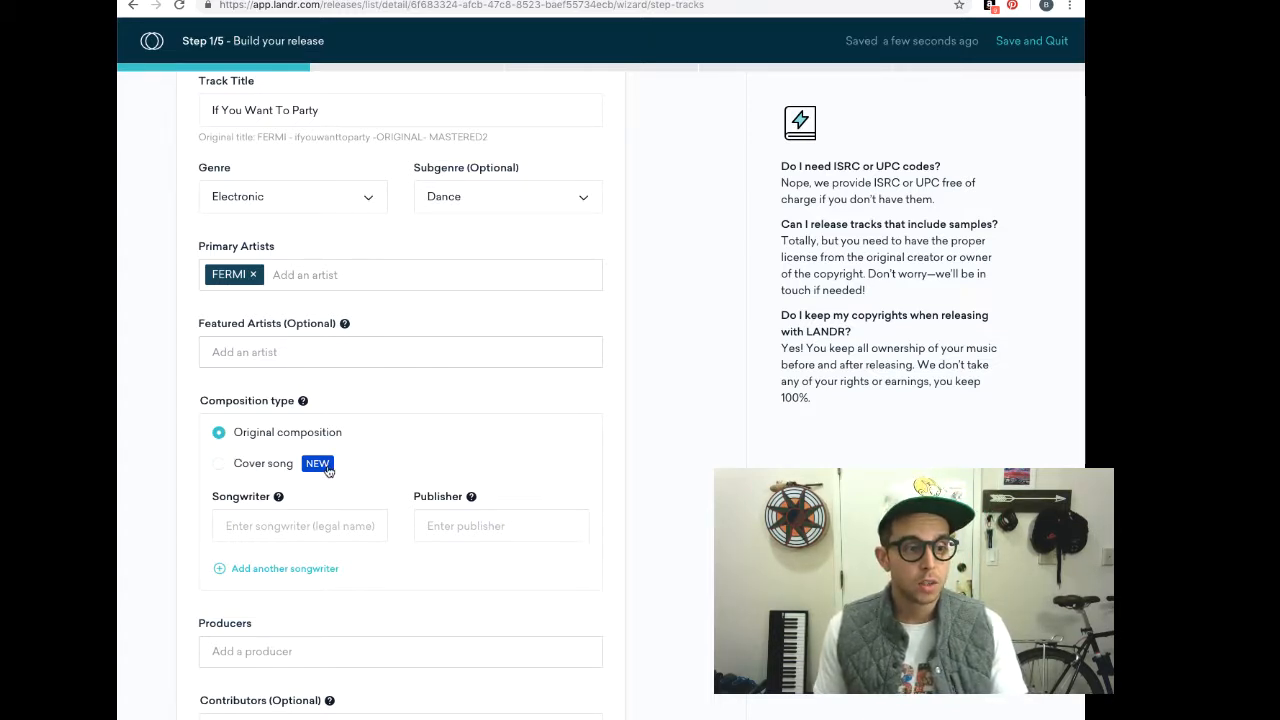
left_click(292, 526)
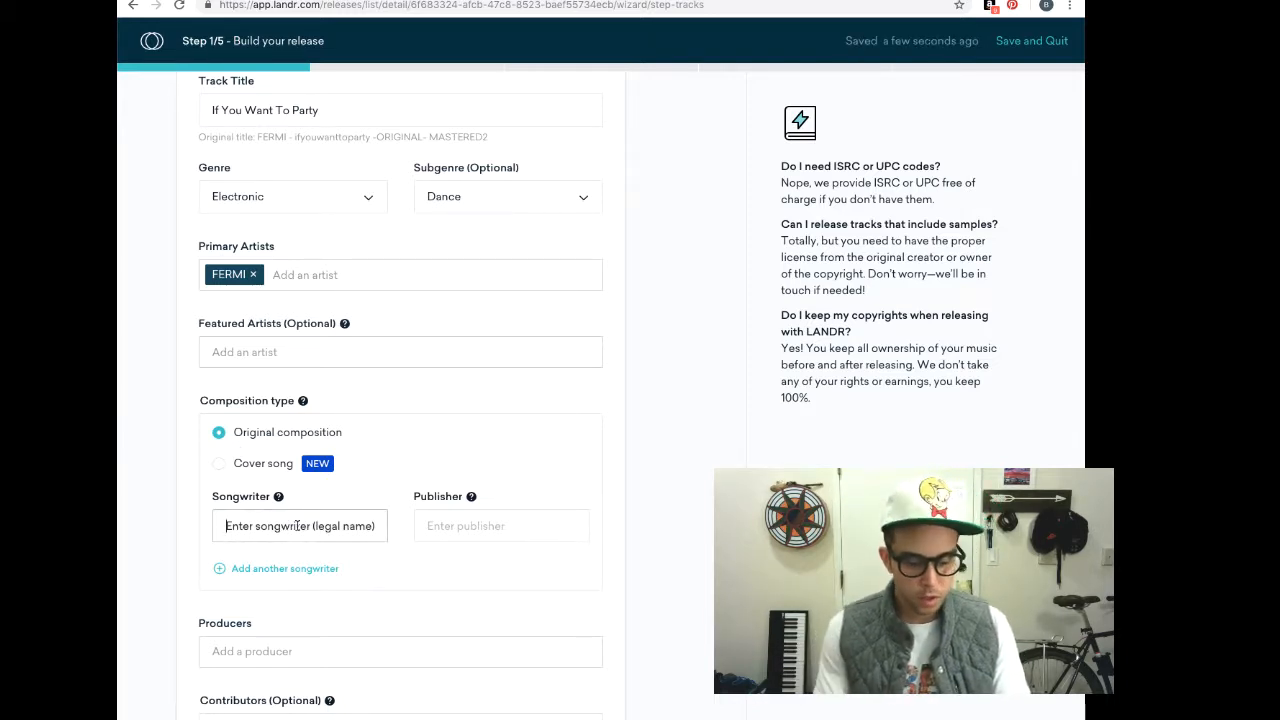
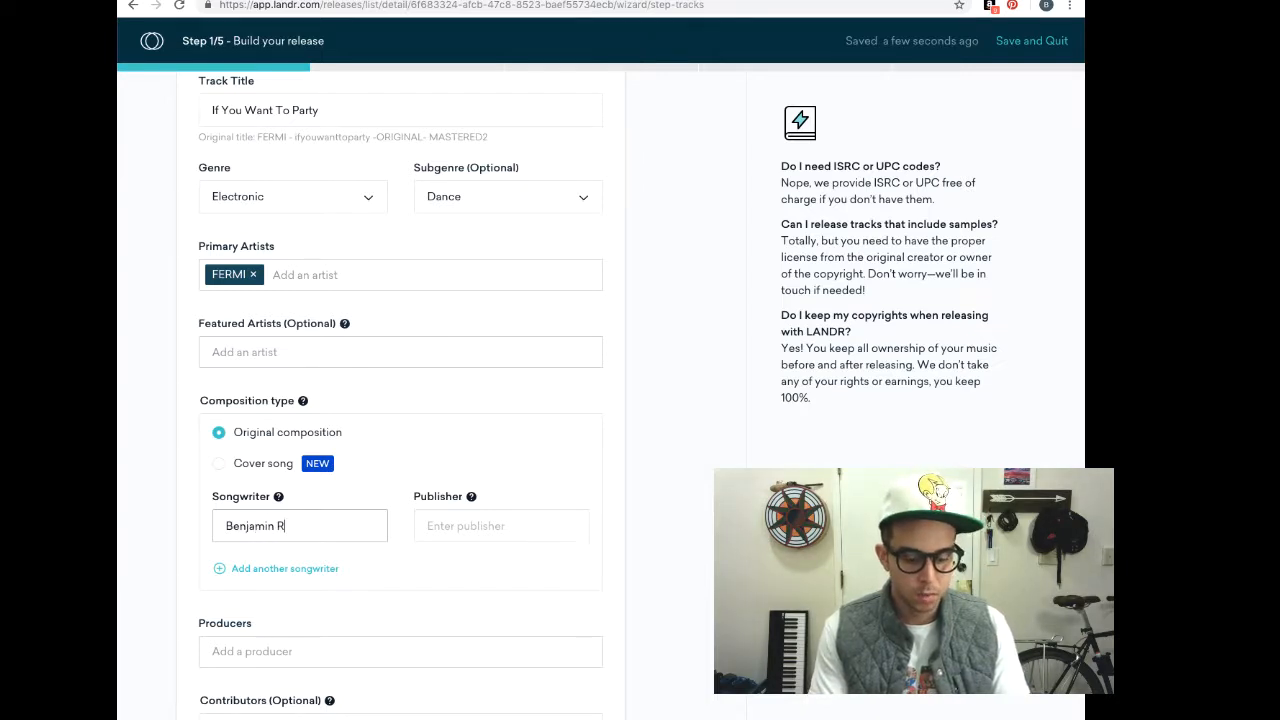
key("Tab")
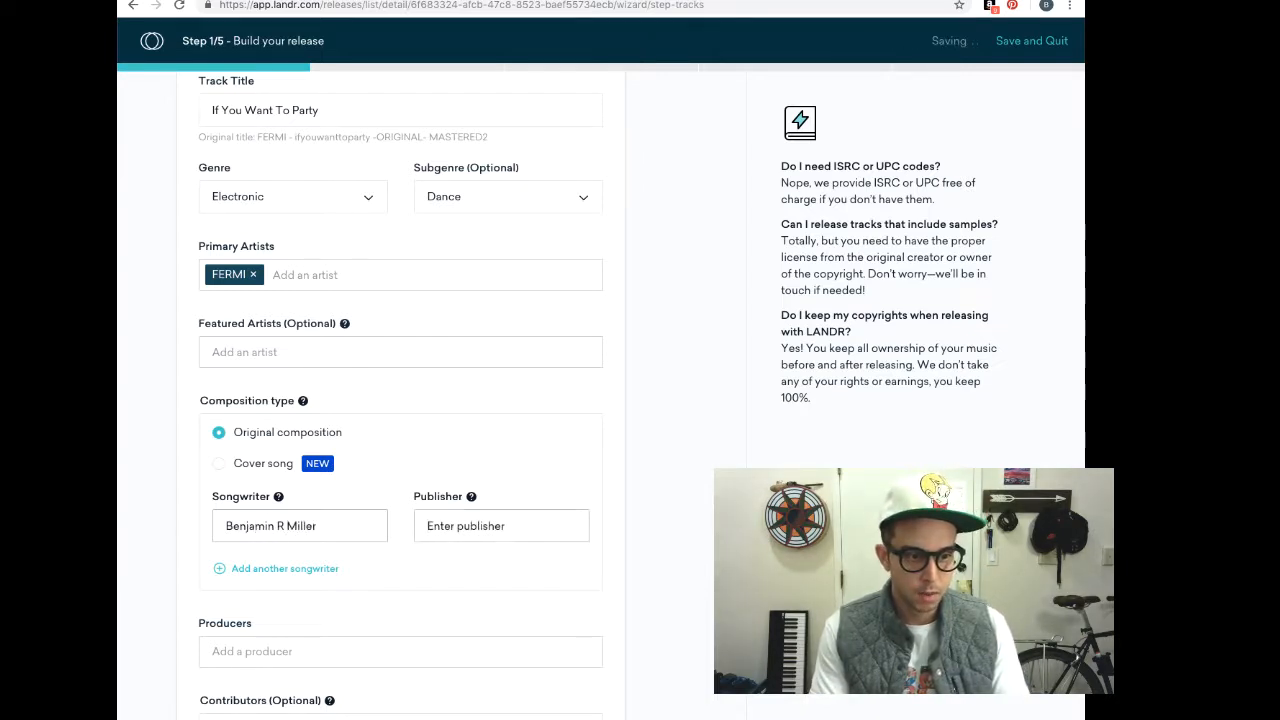
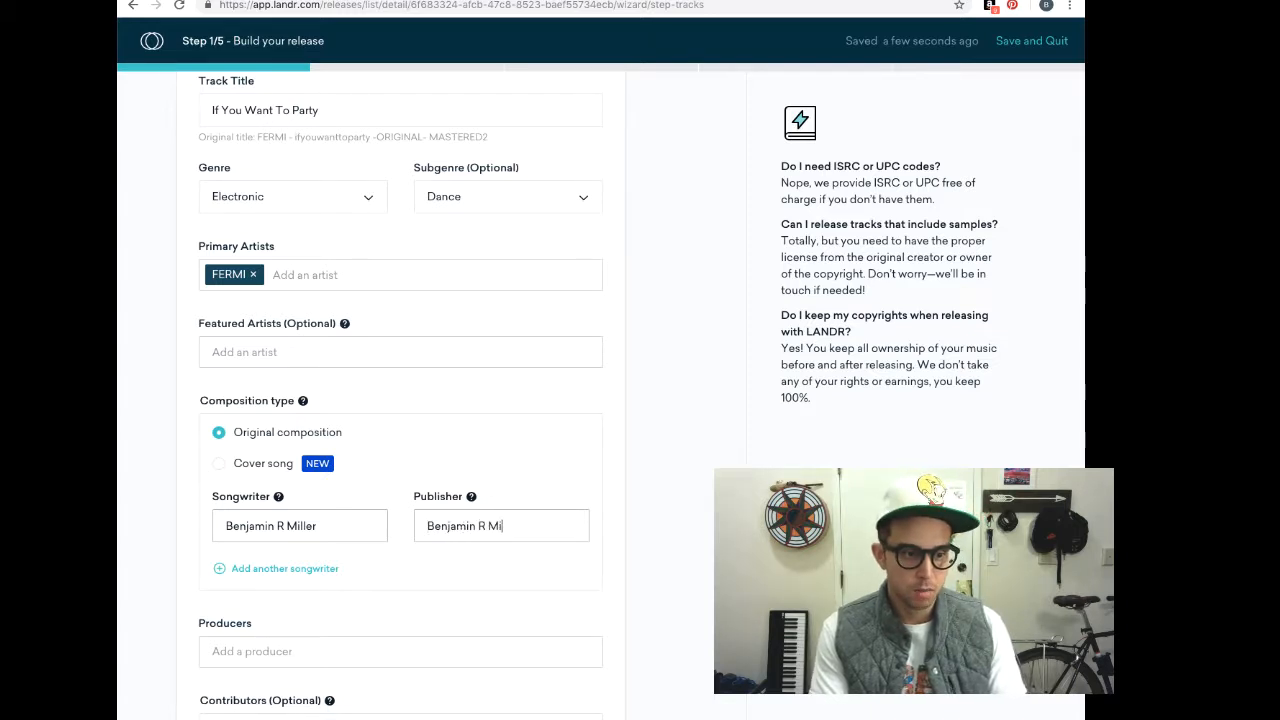
left_click(400, 580)
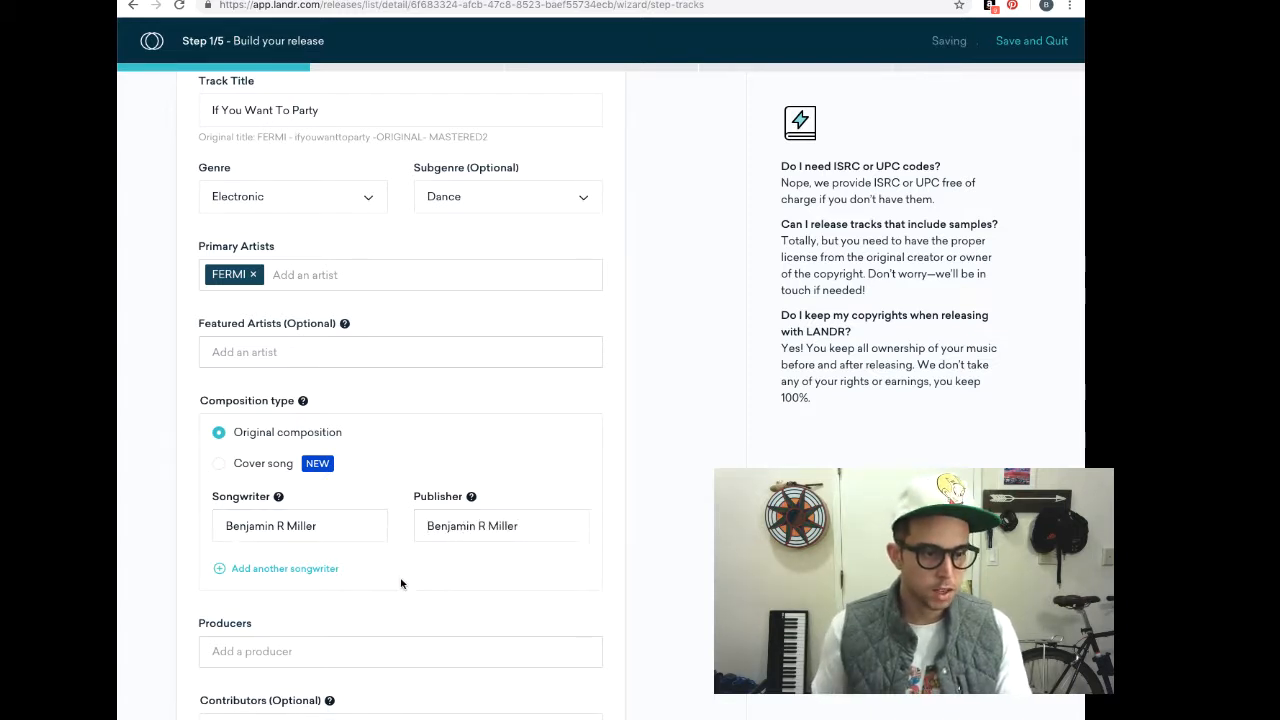
Credit FERMI as producer in the track's contributor list
scroll(412, 588, "down", 1)
scroll(415, 590, "down", 2)
left_click(314, 393)
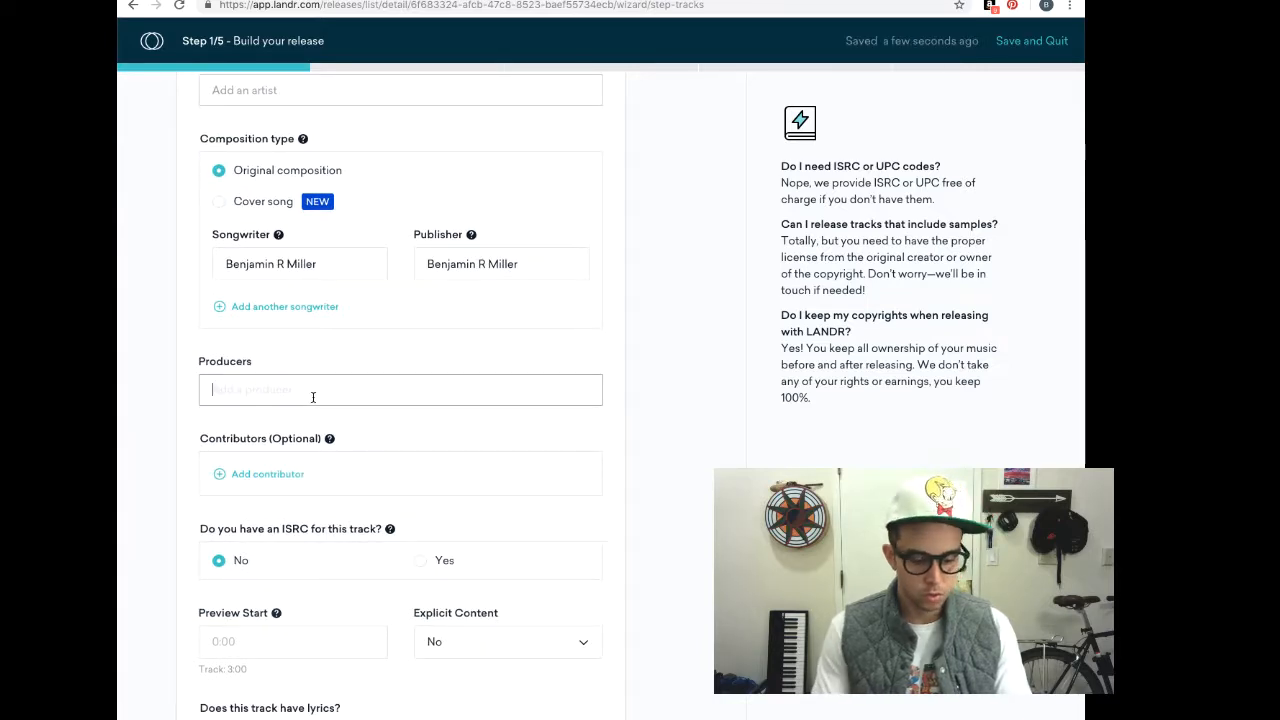
type("FERMI")
key("Return")
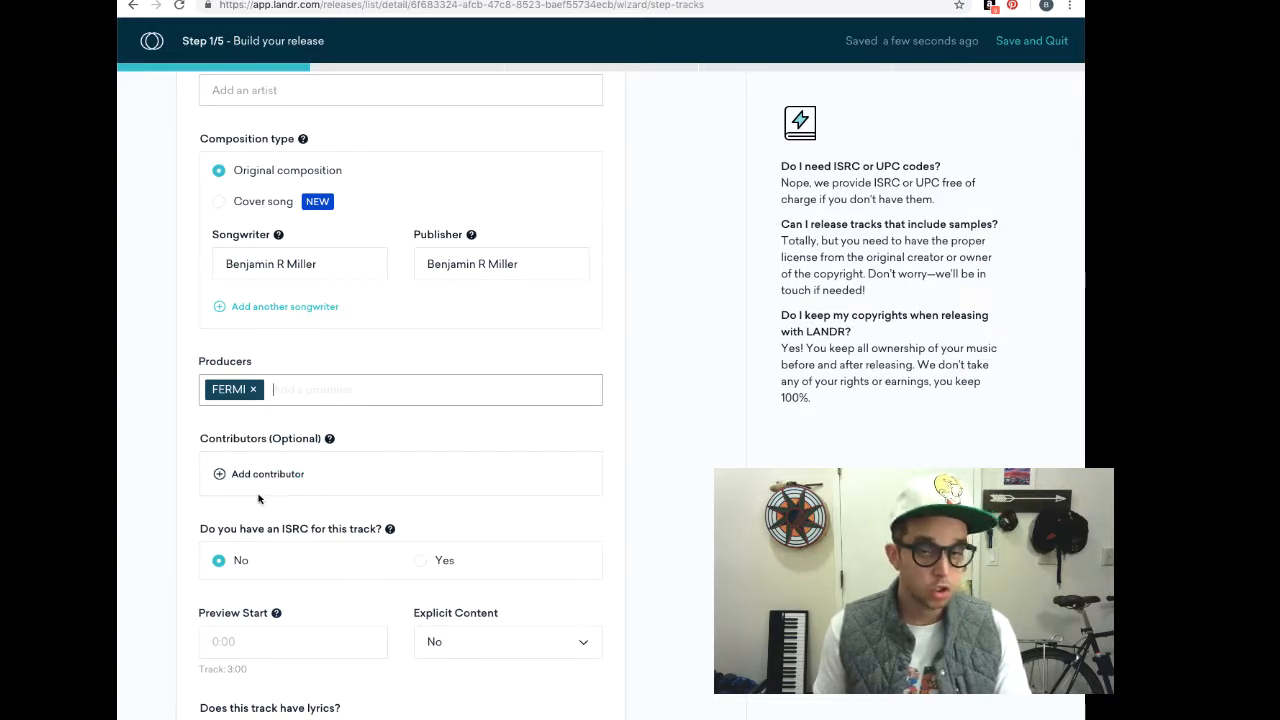
left_click(331, 443)
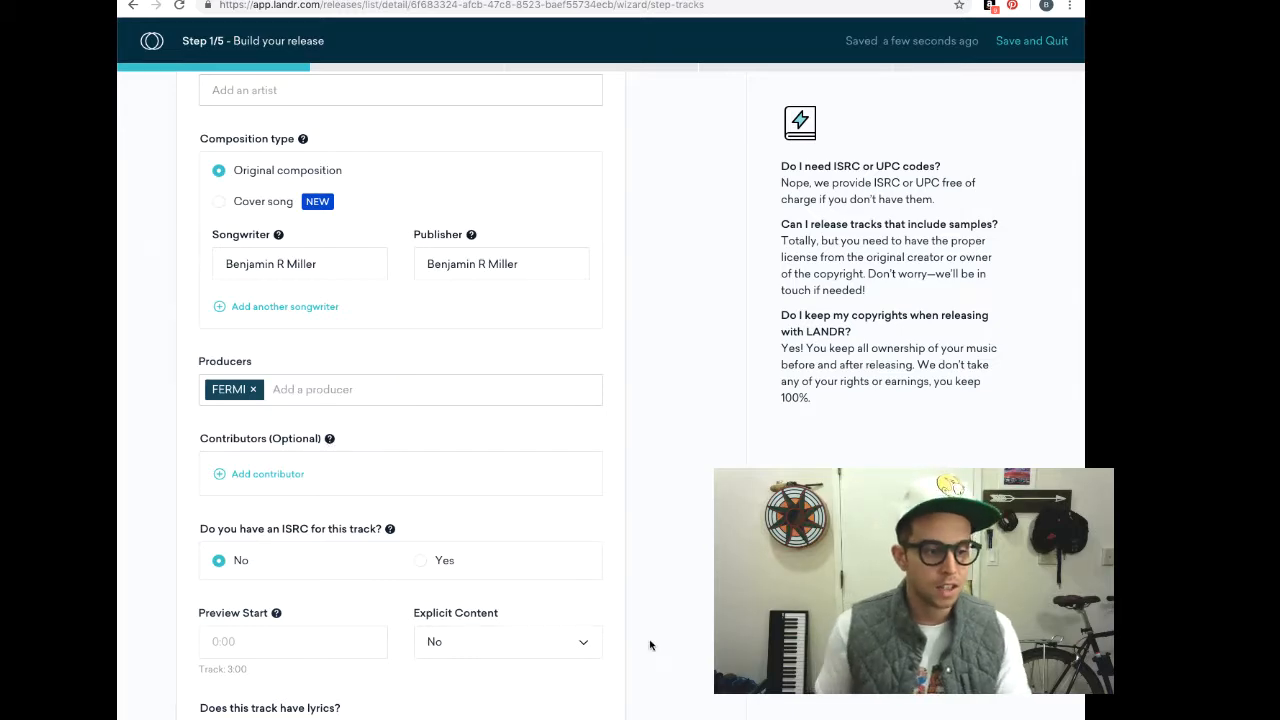
scroll(610, 634, "down", 3)
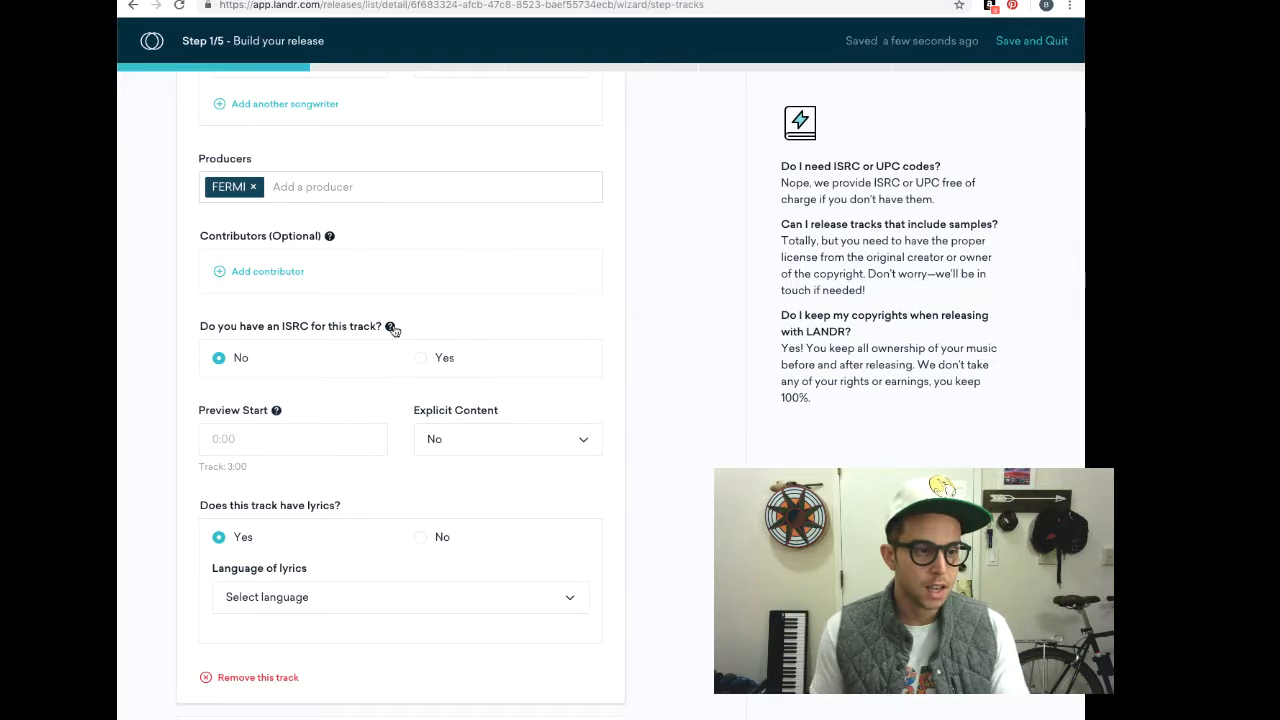
Set the preview start time to :30 and leave explicit content as No
mouse_move(391, 328)
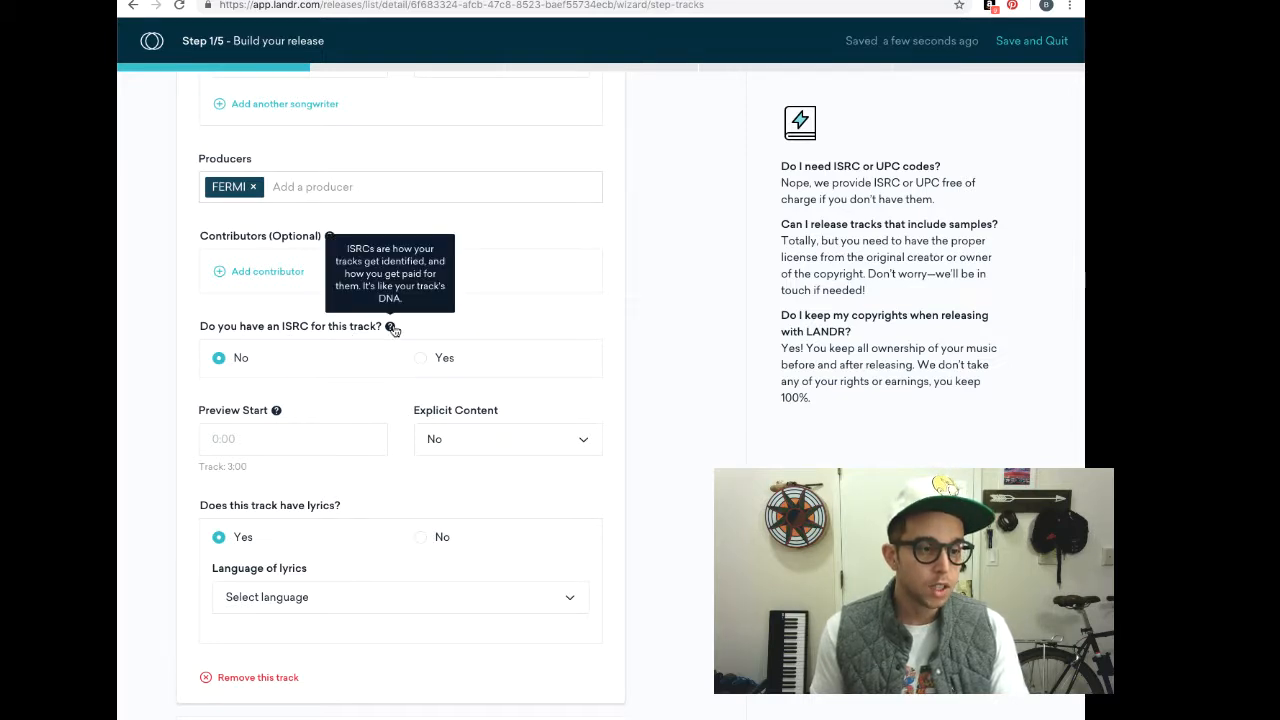
left_click(302, 444)
type("30")
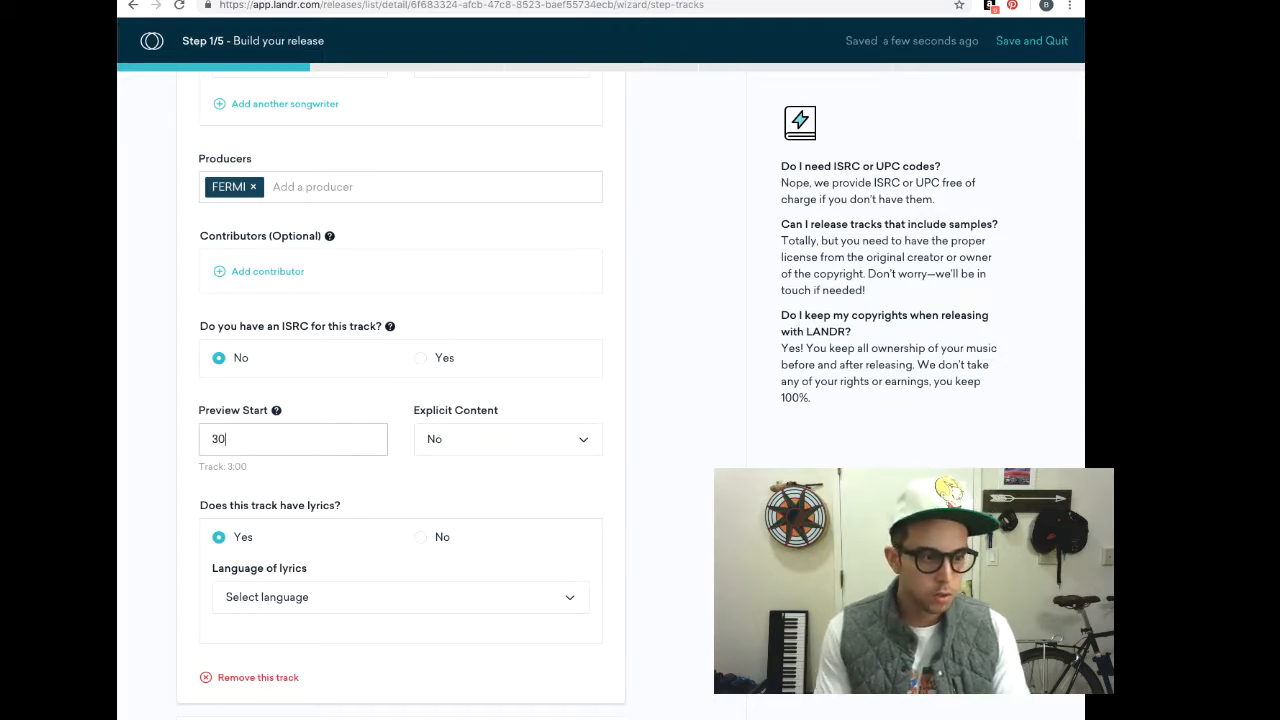
key("BackSpace")
key("BackSpace")
type(":30")
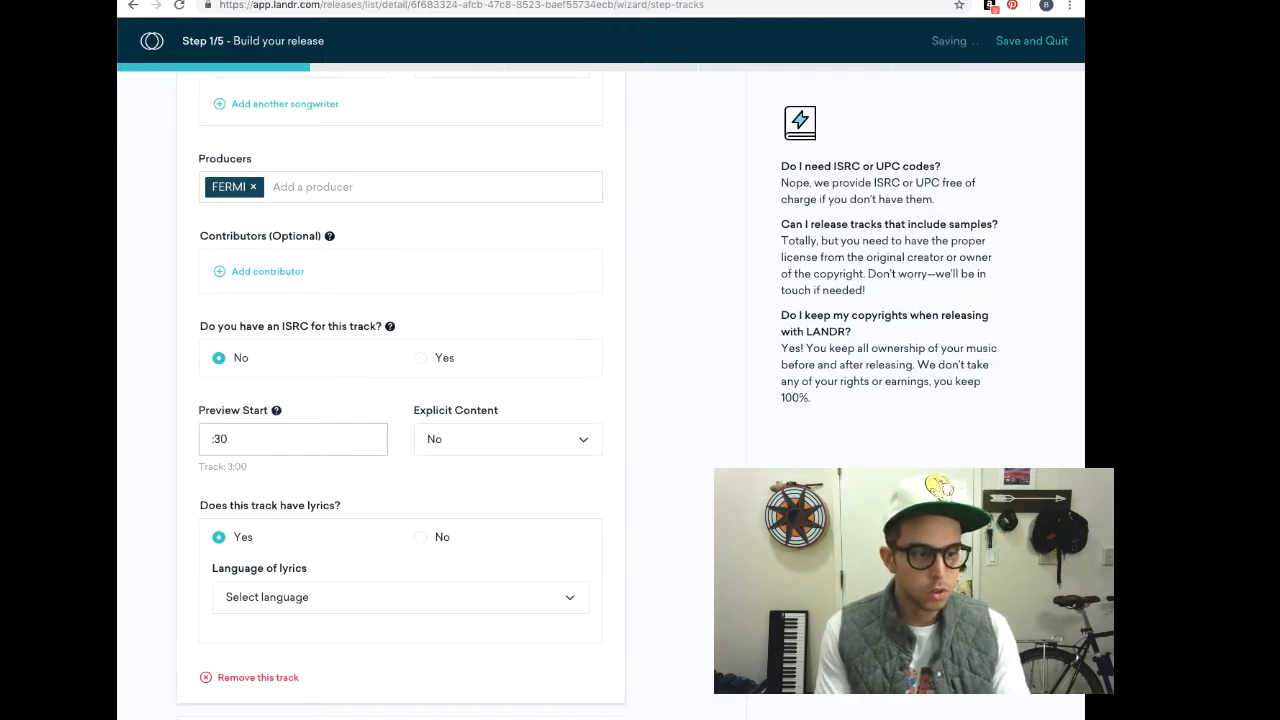
key("Tab")
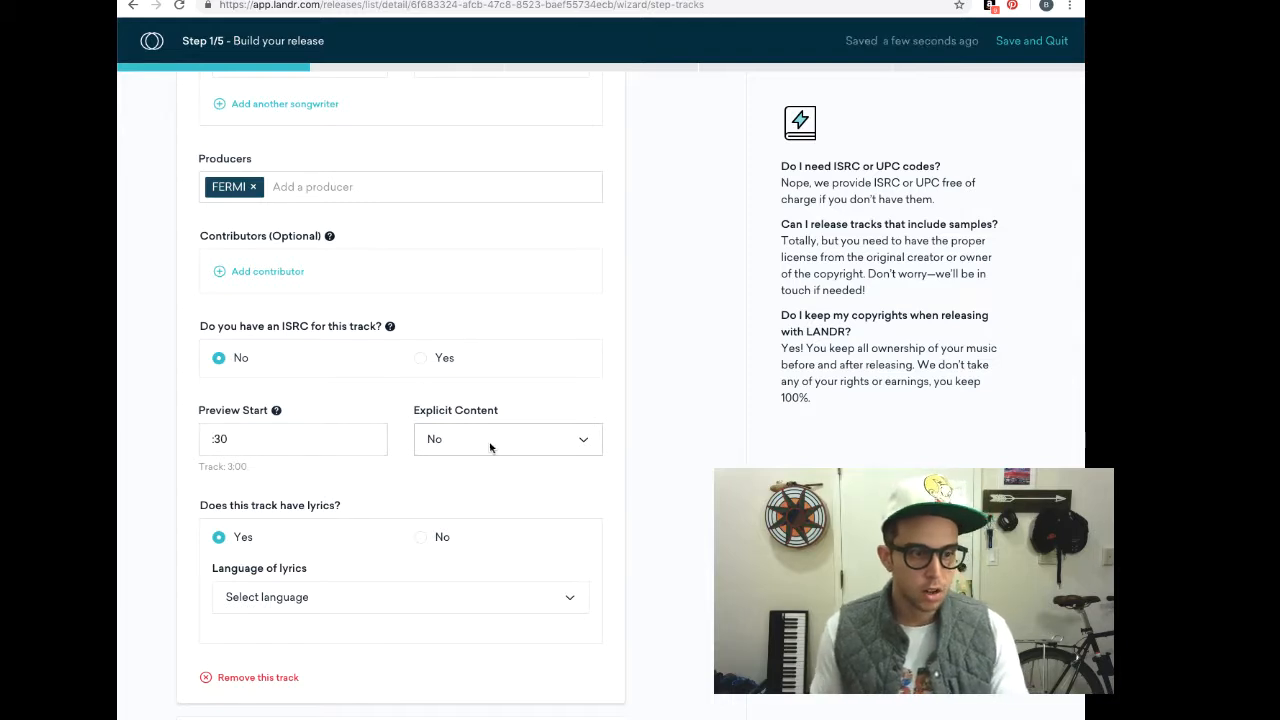
left_click(499, 447)
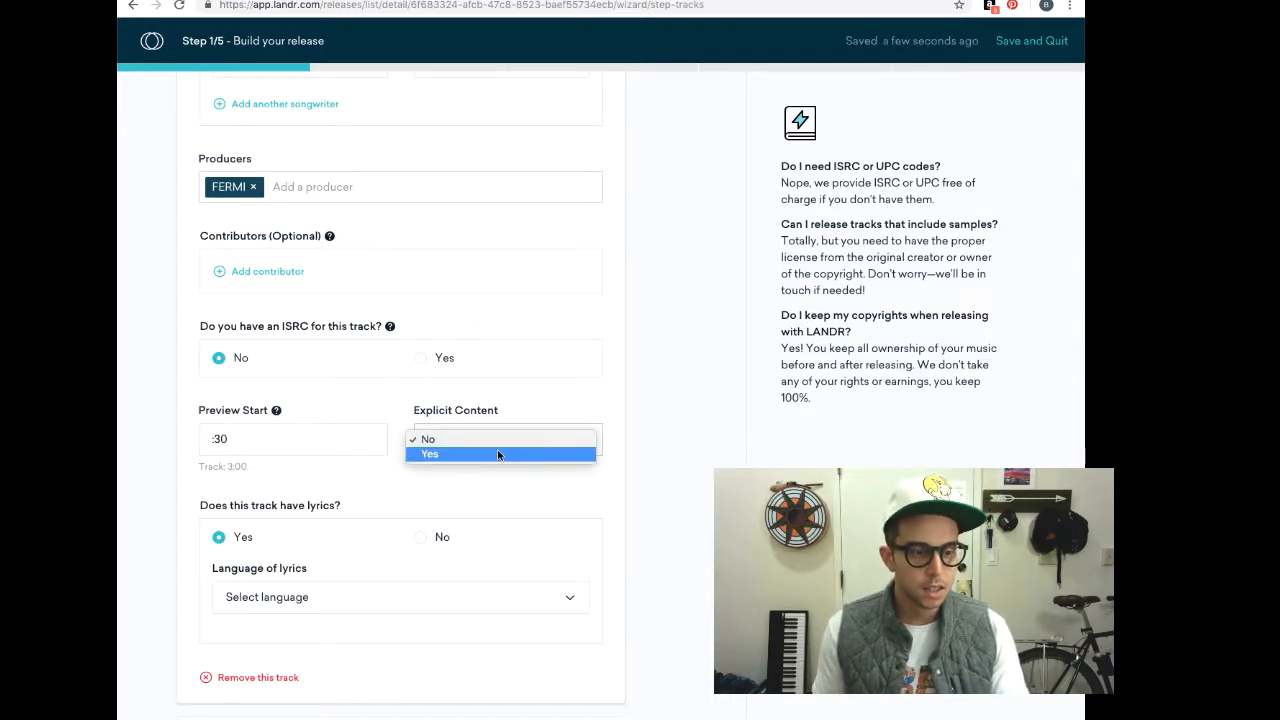
left_click(360, 412)
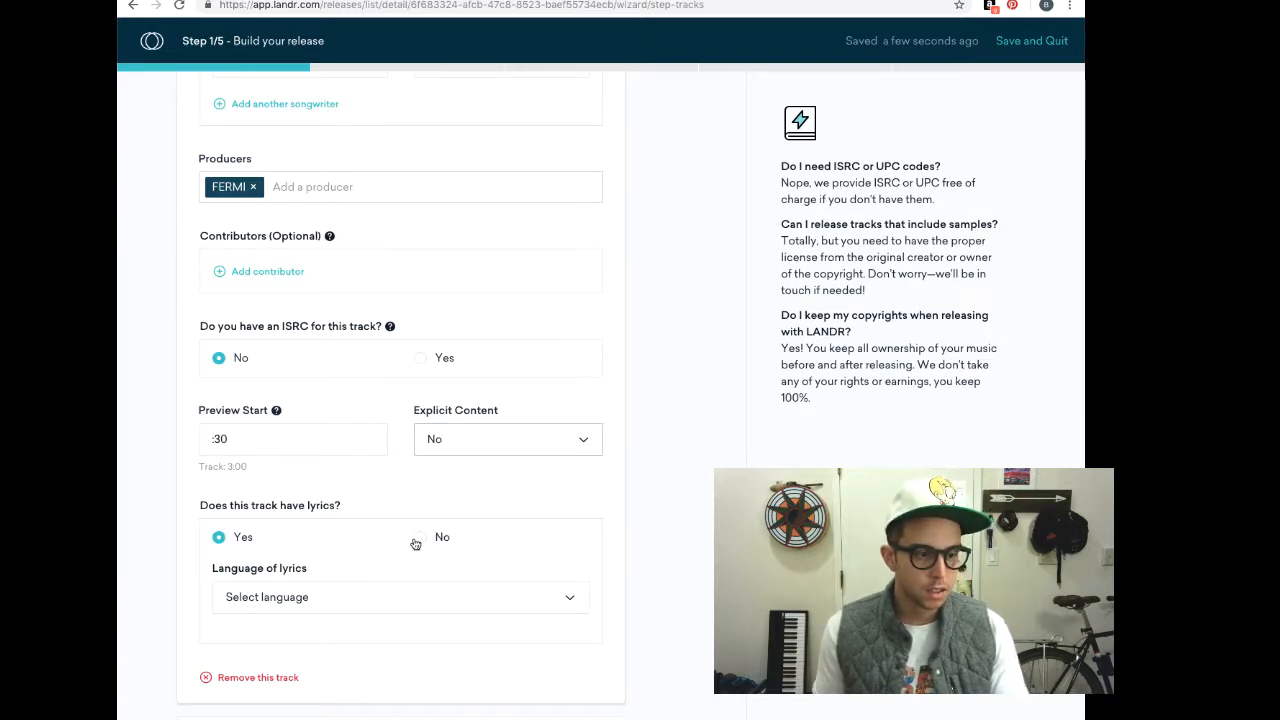
Choose English as the lyrics language and continue to Single Info
left_click(412, 600)
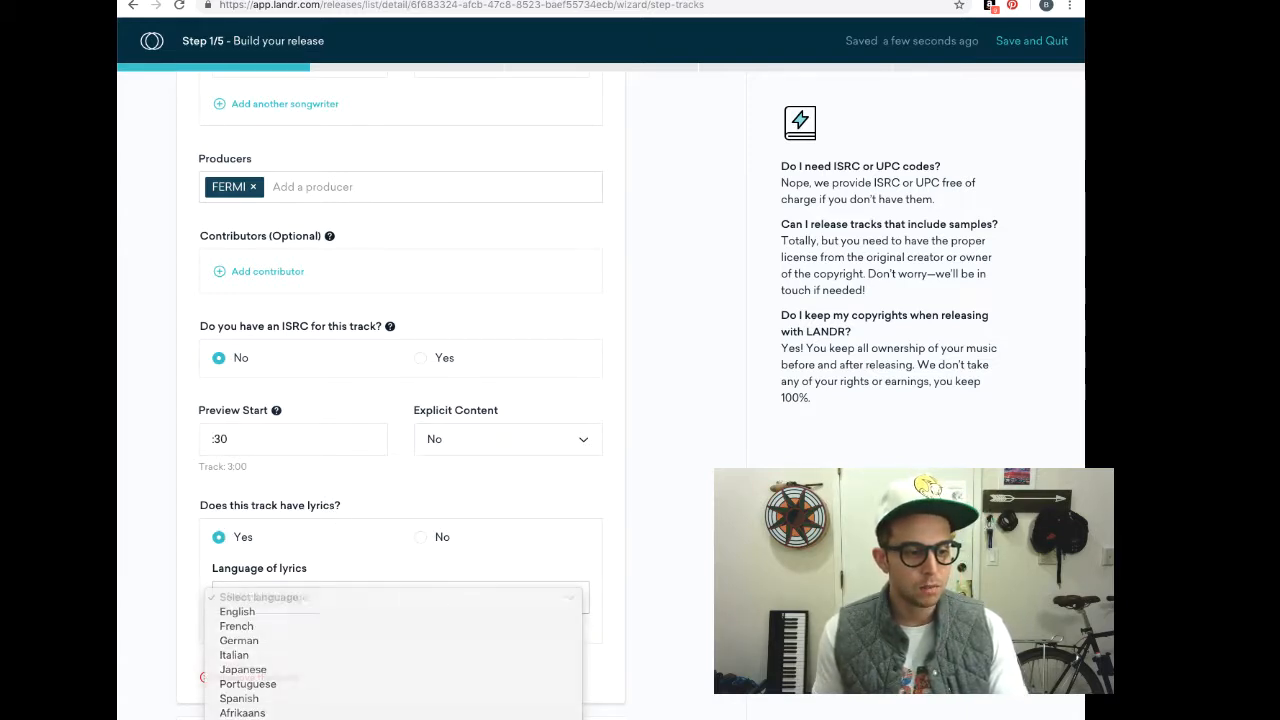
left_click(438, 598)
left_click(496, 596)
left_click(470, 609)
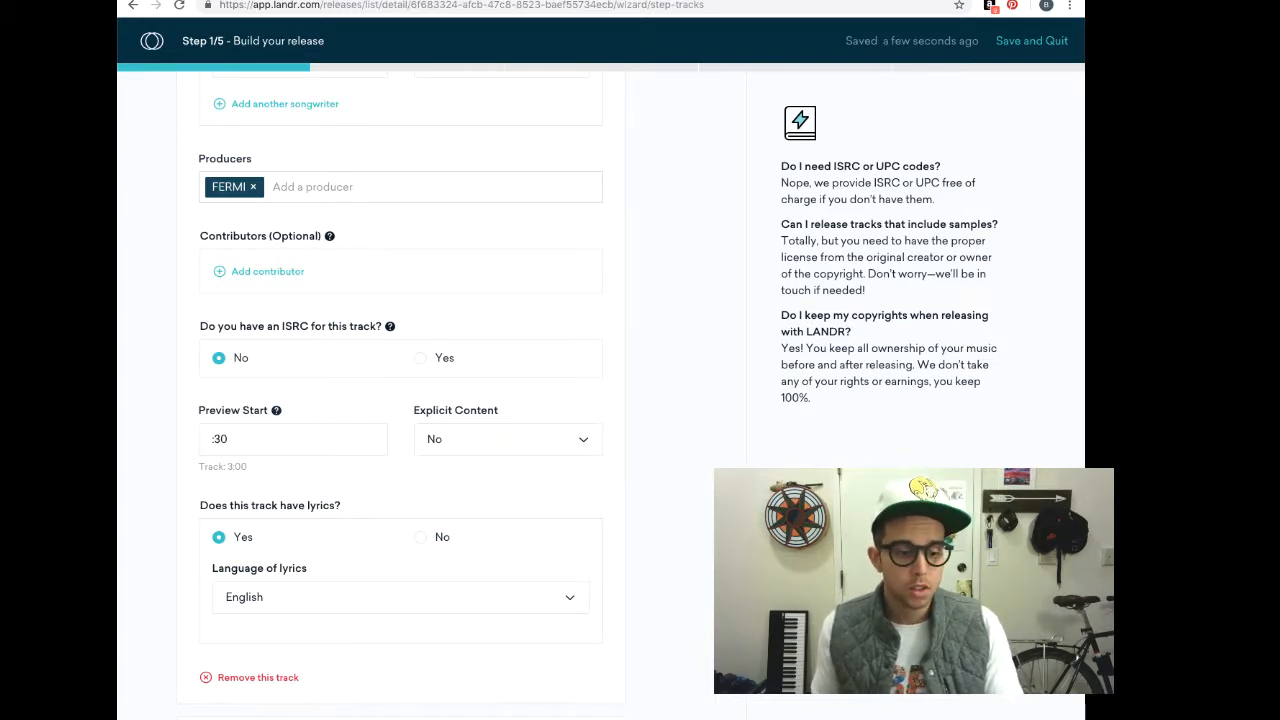
left_click(590, 716)
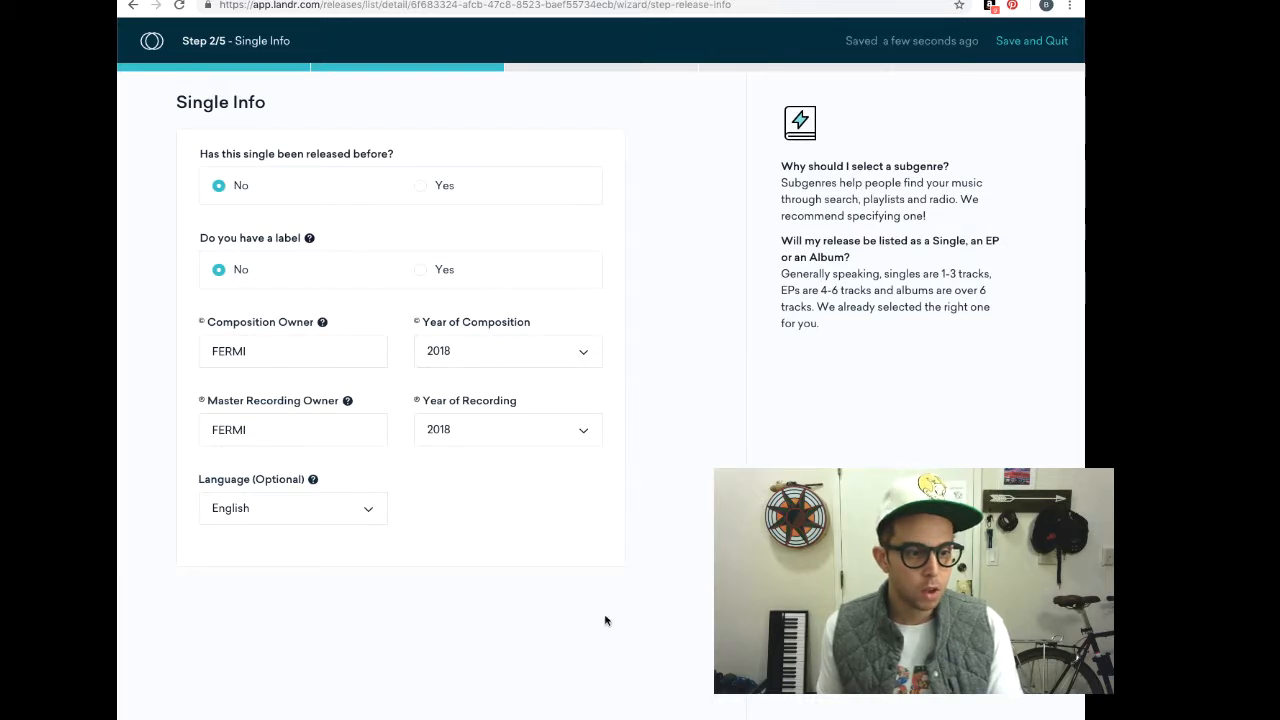
Continue from Single Info to the cover art upload step
left_click(1020, 690)
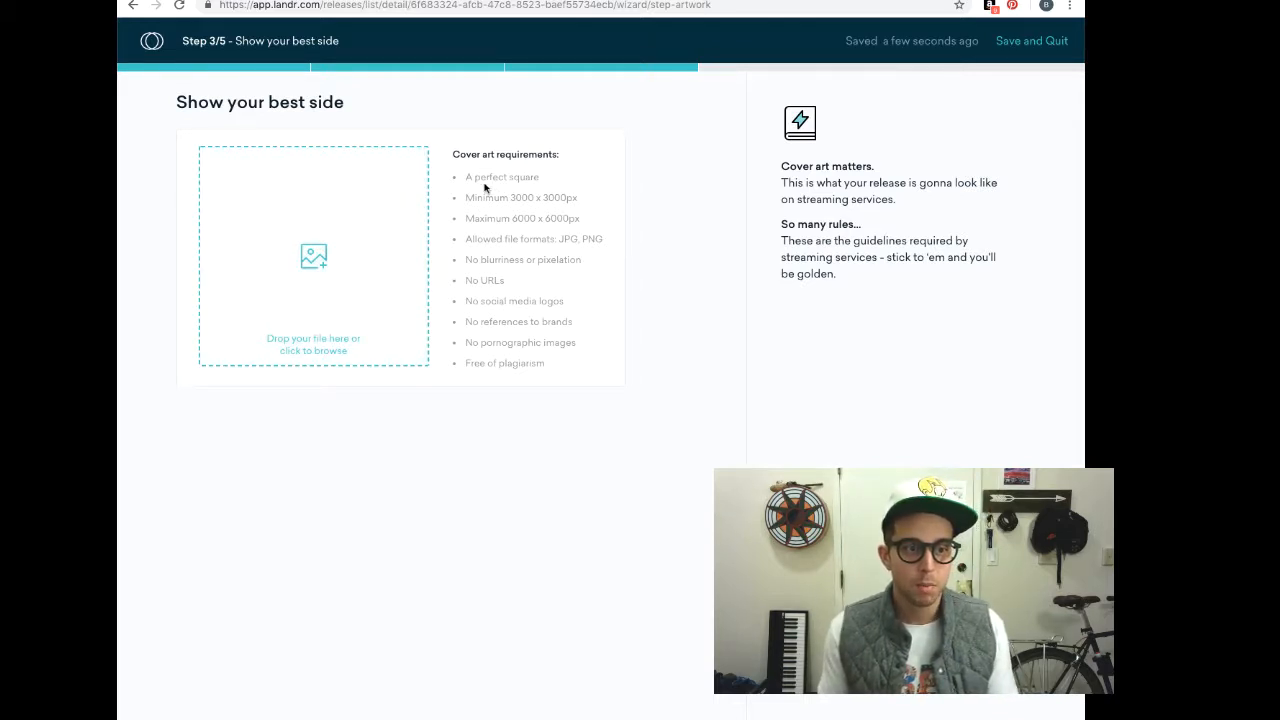
Browse to the Desktop's IfYouWantToParty_coverart folder for a cover image
left_click(328, 257)
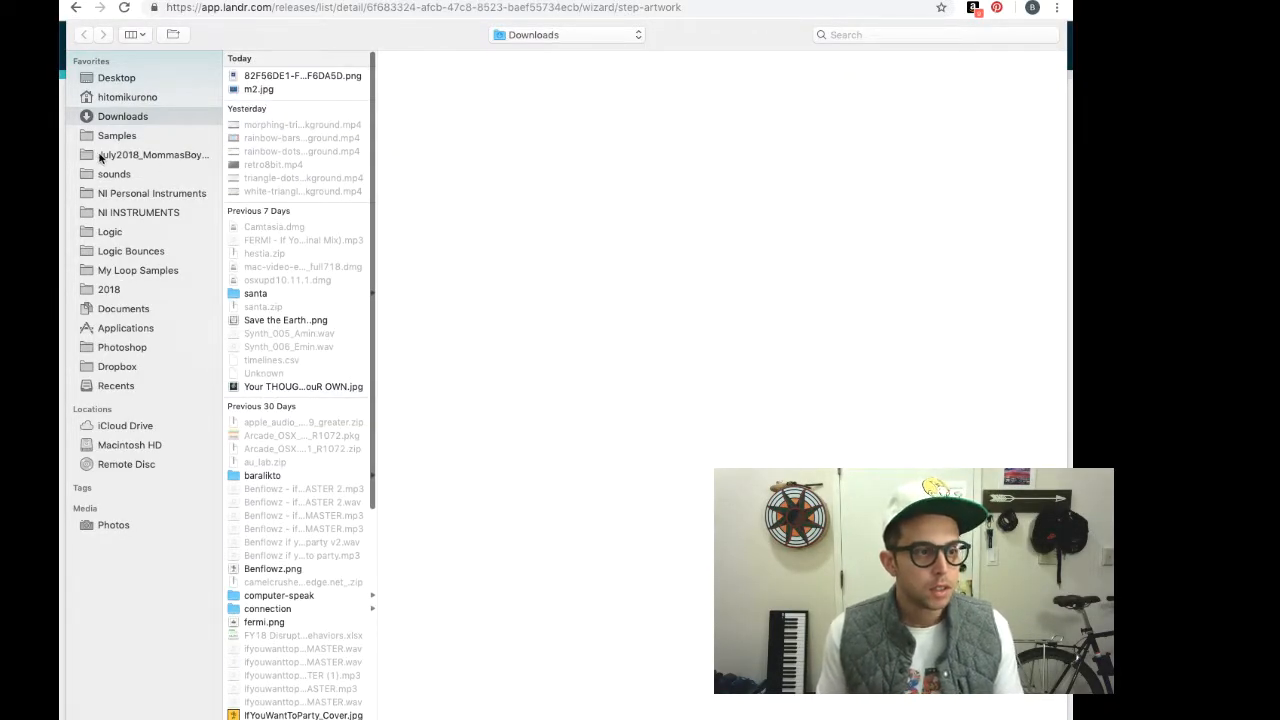
left_click(114, 78)
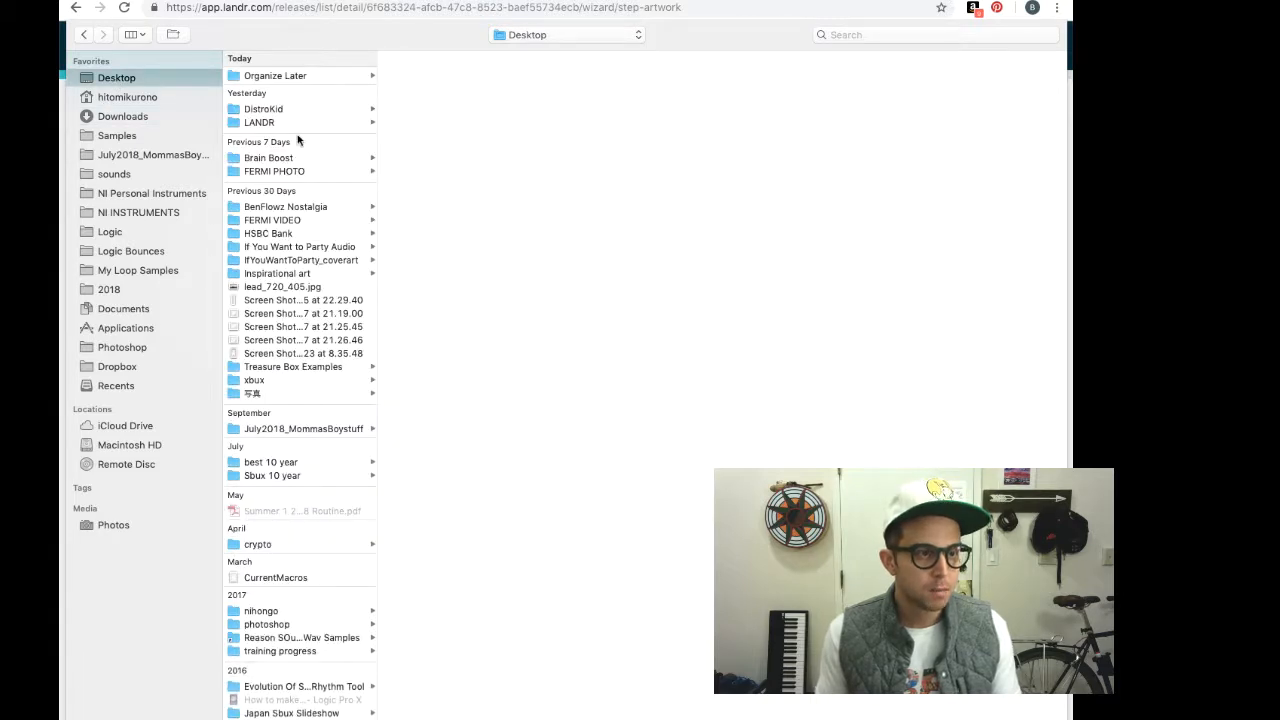
left_click(310, 262)
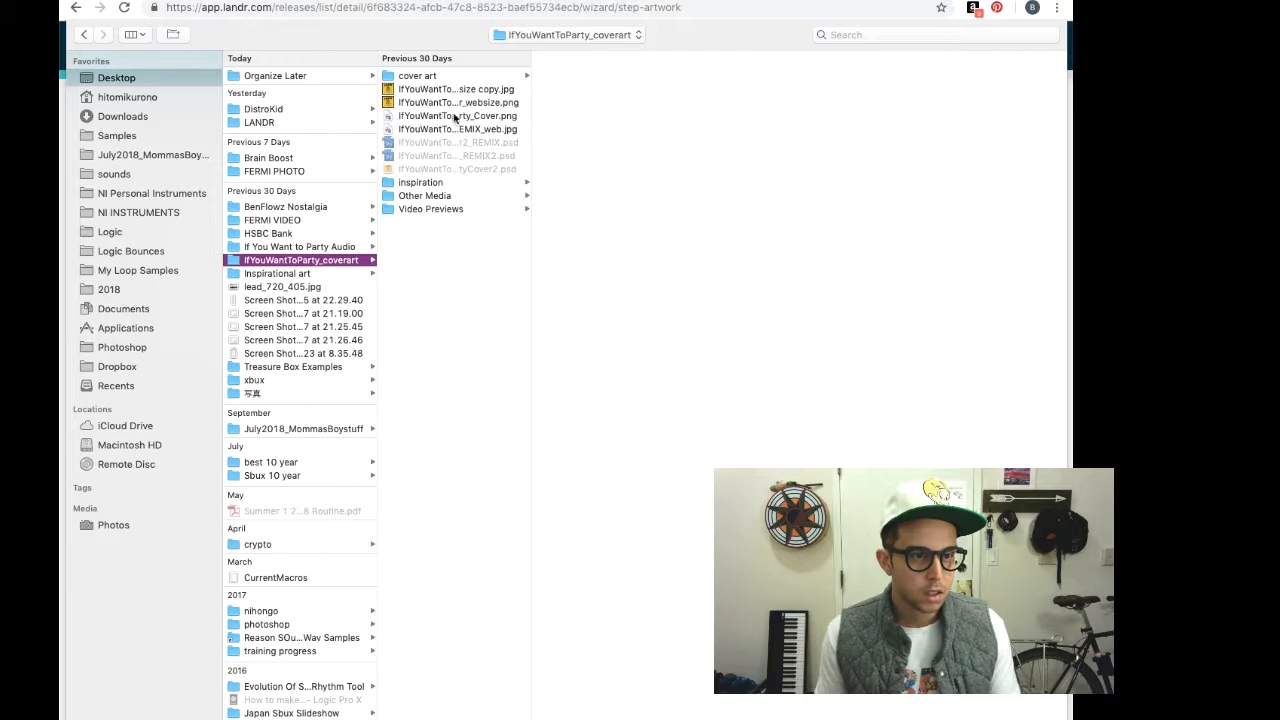
Compare the cover files and upload IfYouWantToParty_Cover_websize copy.jpg as the release cover
left_click(456, 92)
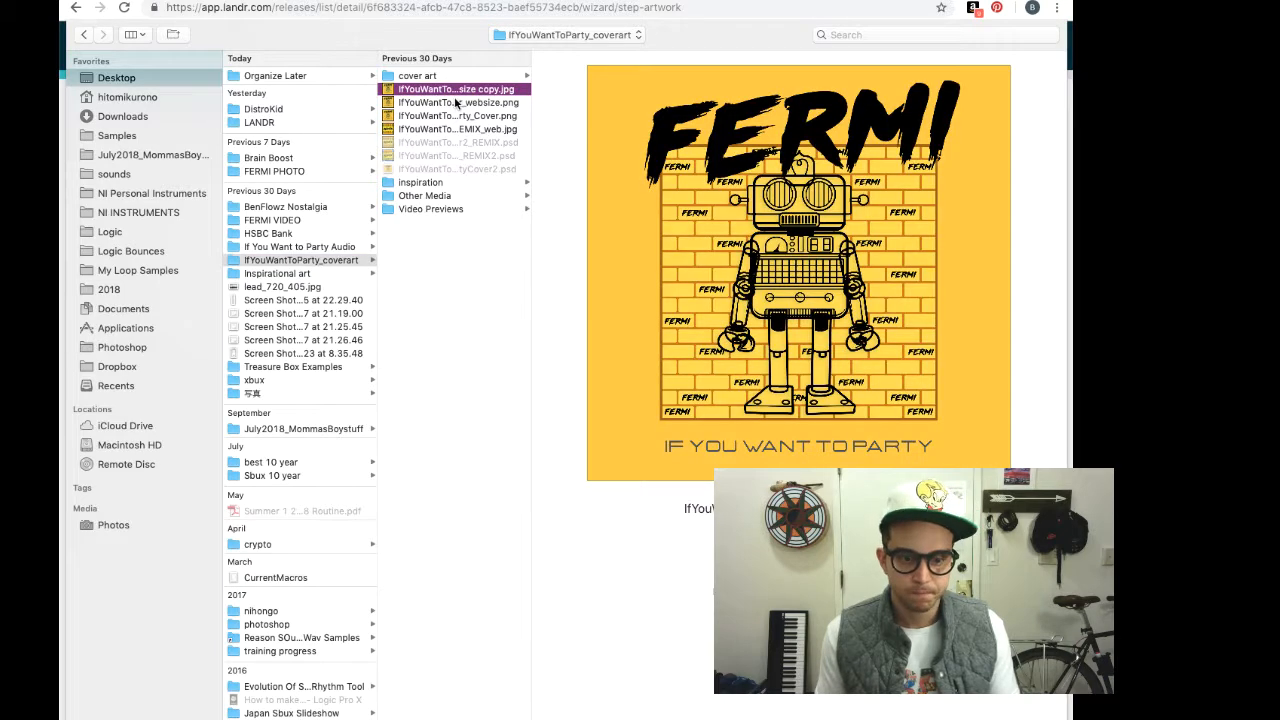
left_click(456, 103)
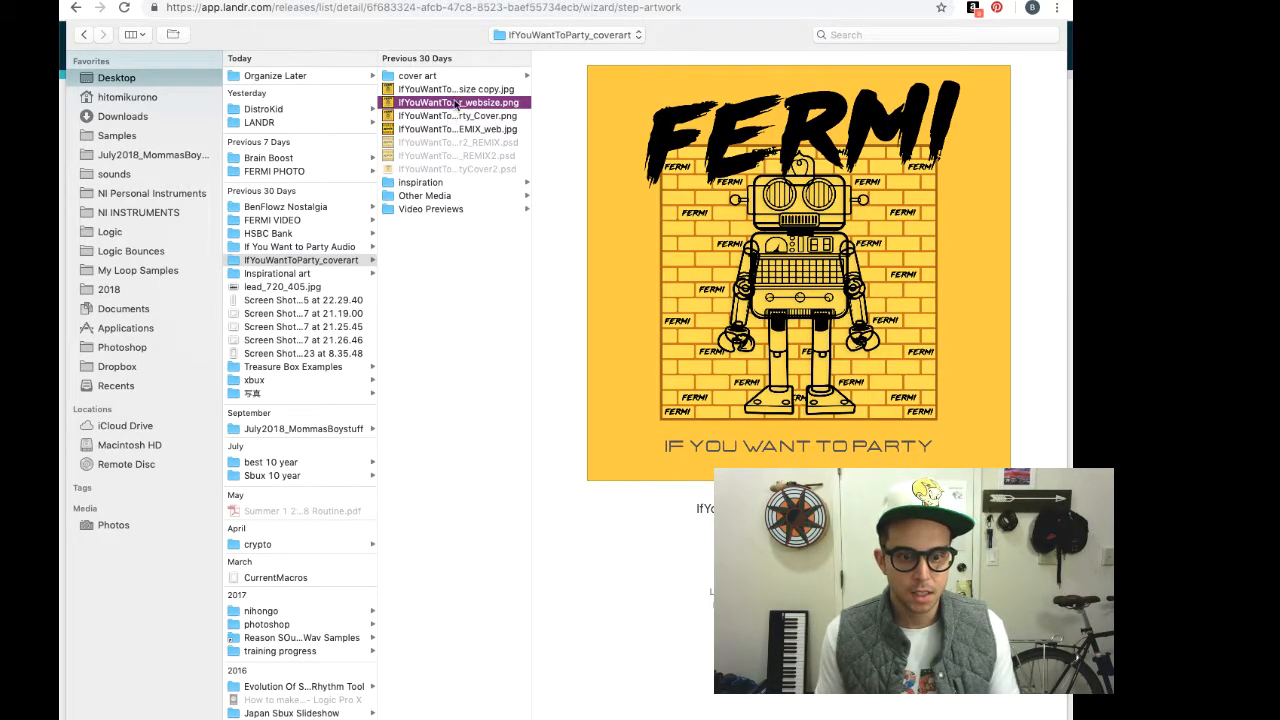
left_click(457, 93)
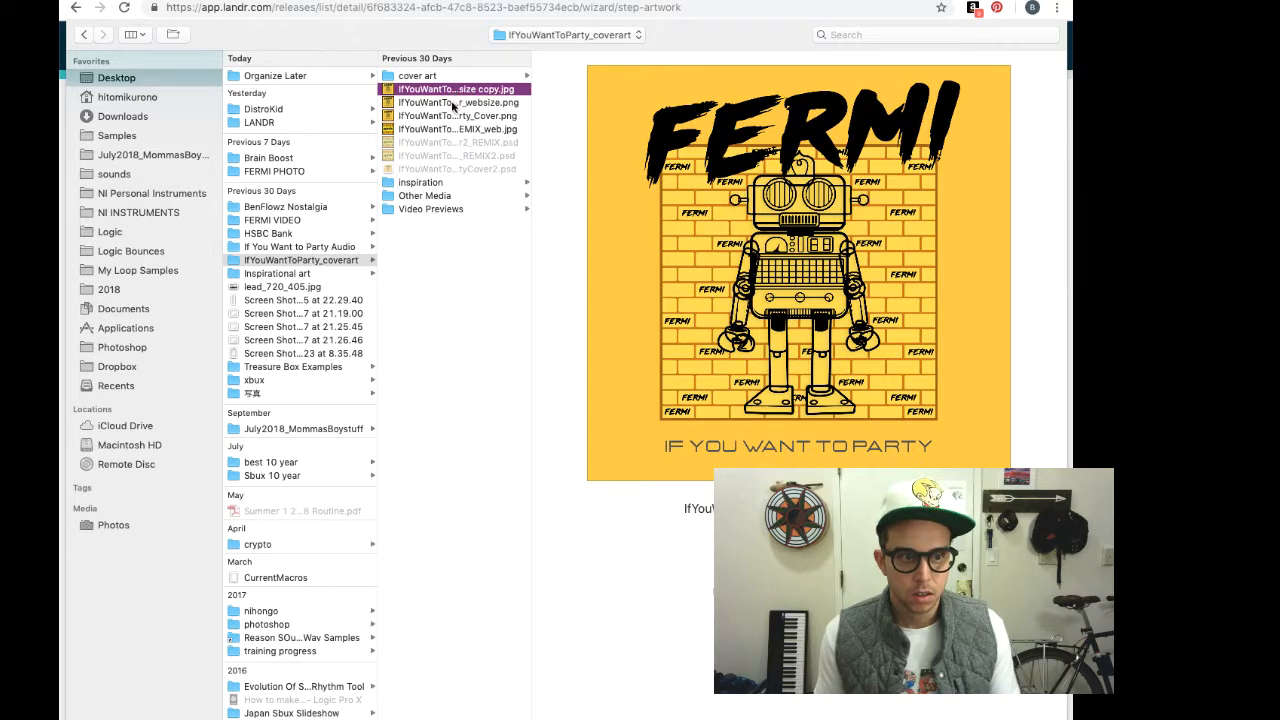
left_click(455, 129)
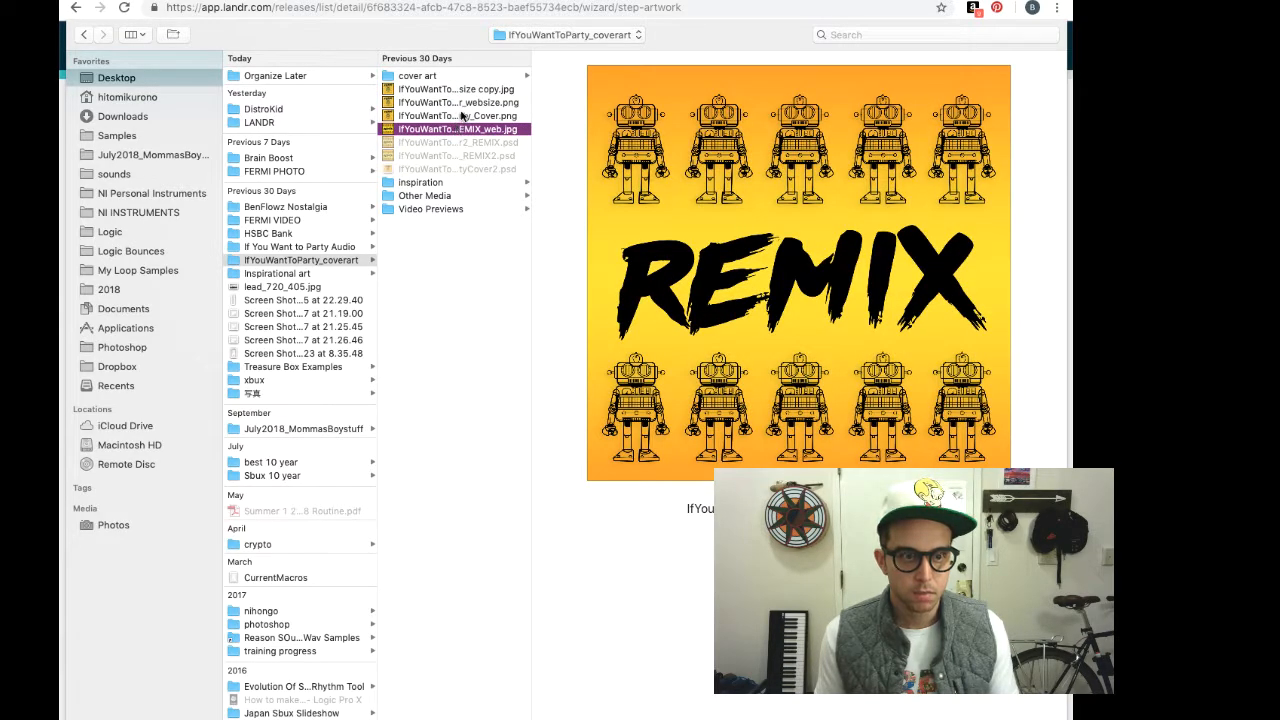
left_click(461, 116)
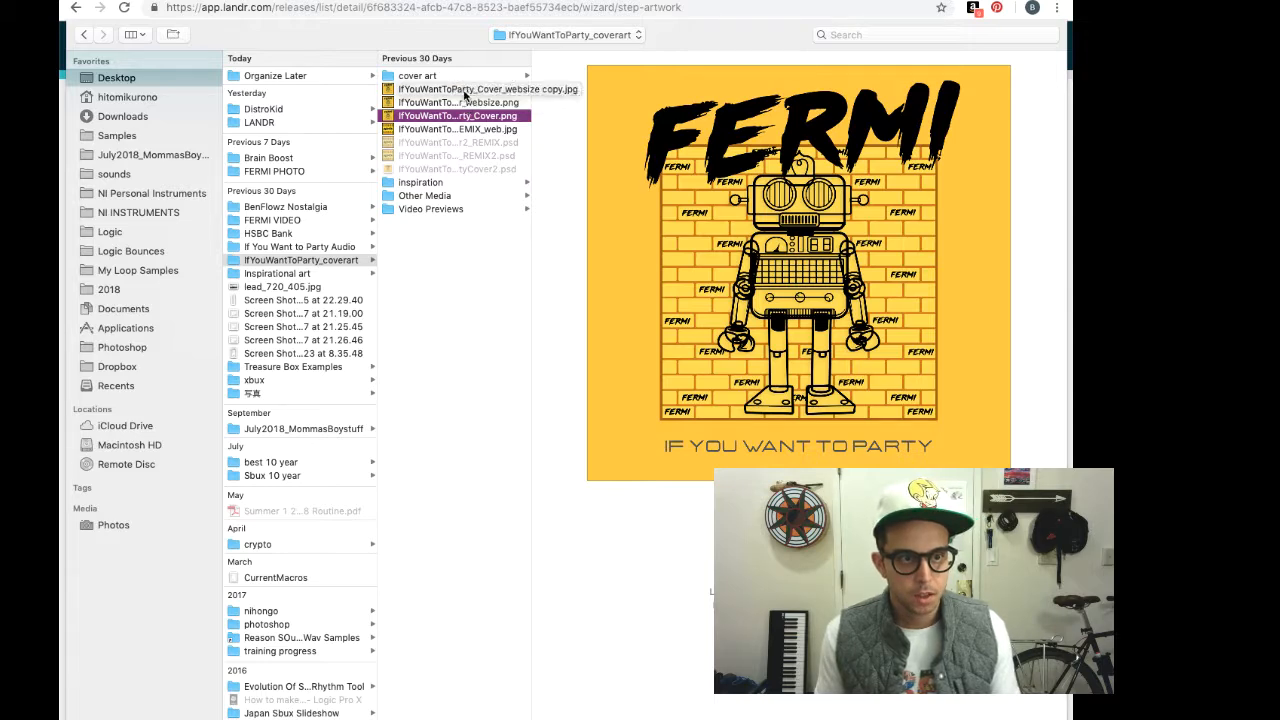
left_click(464, 90)
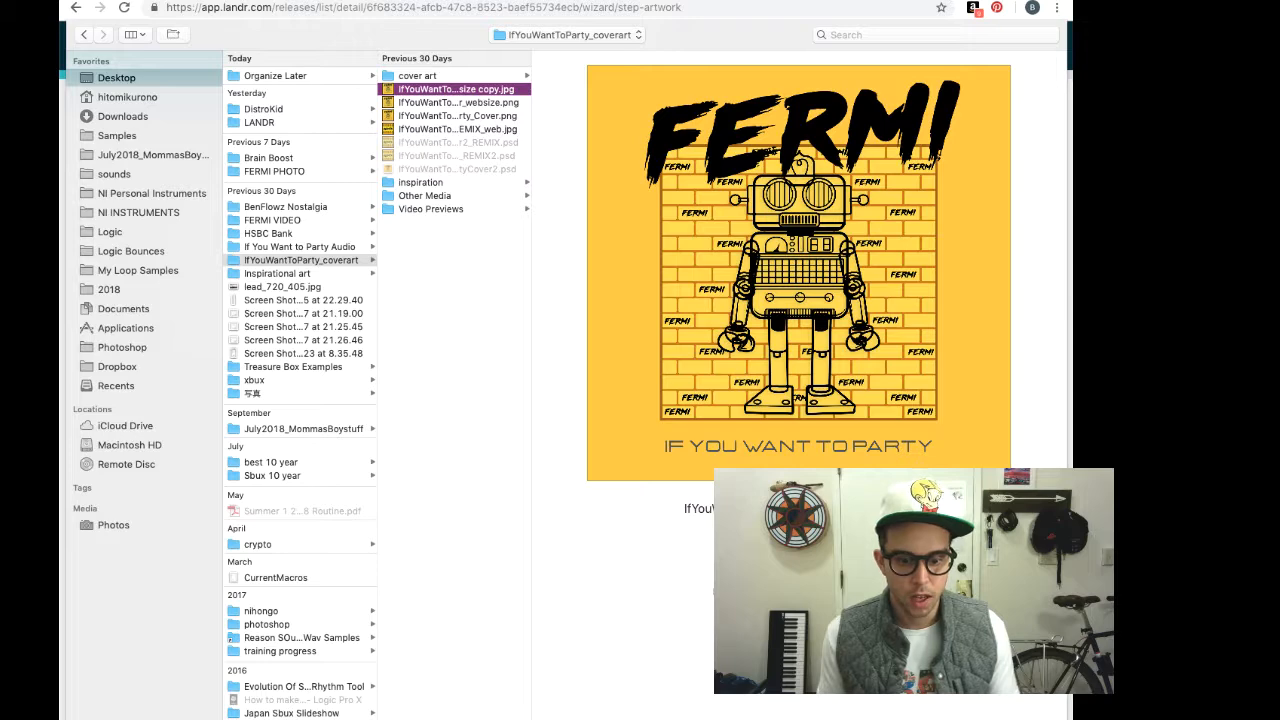
left_click(1030, 716)
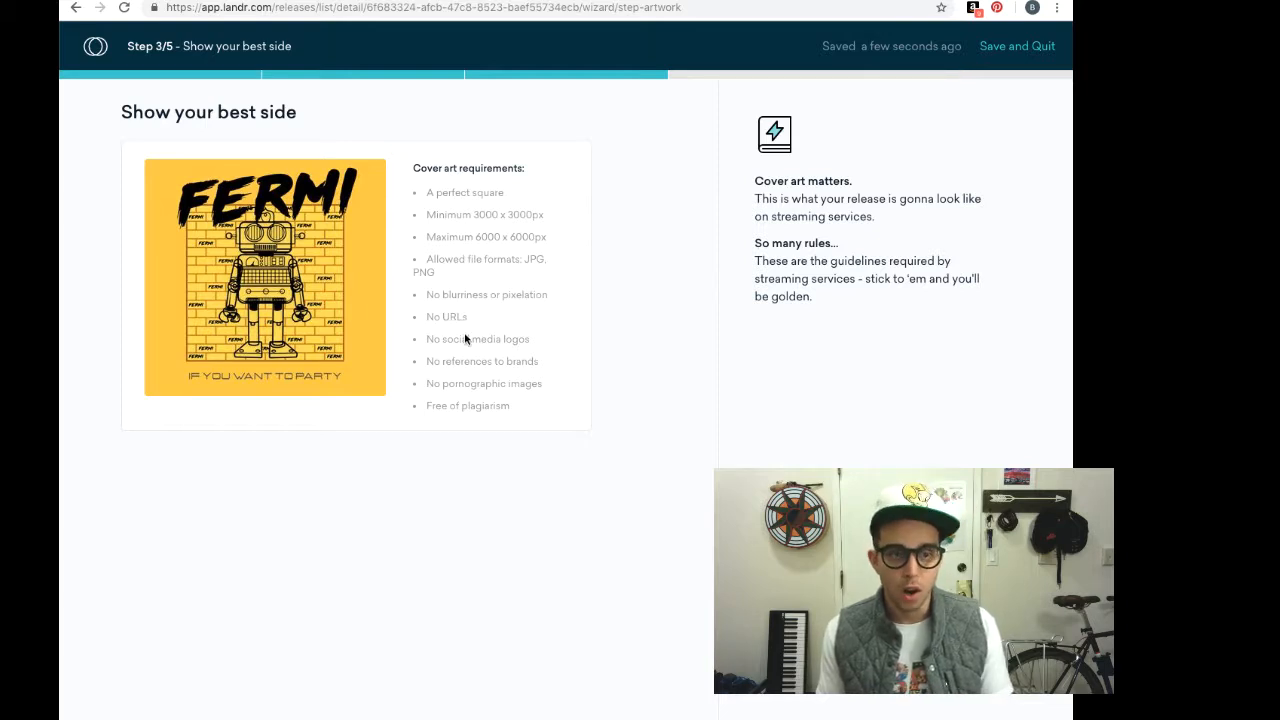
Scroll up on the artwork page with the FERMI cover in place
scroll(485, 378, "up", 1)
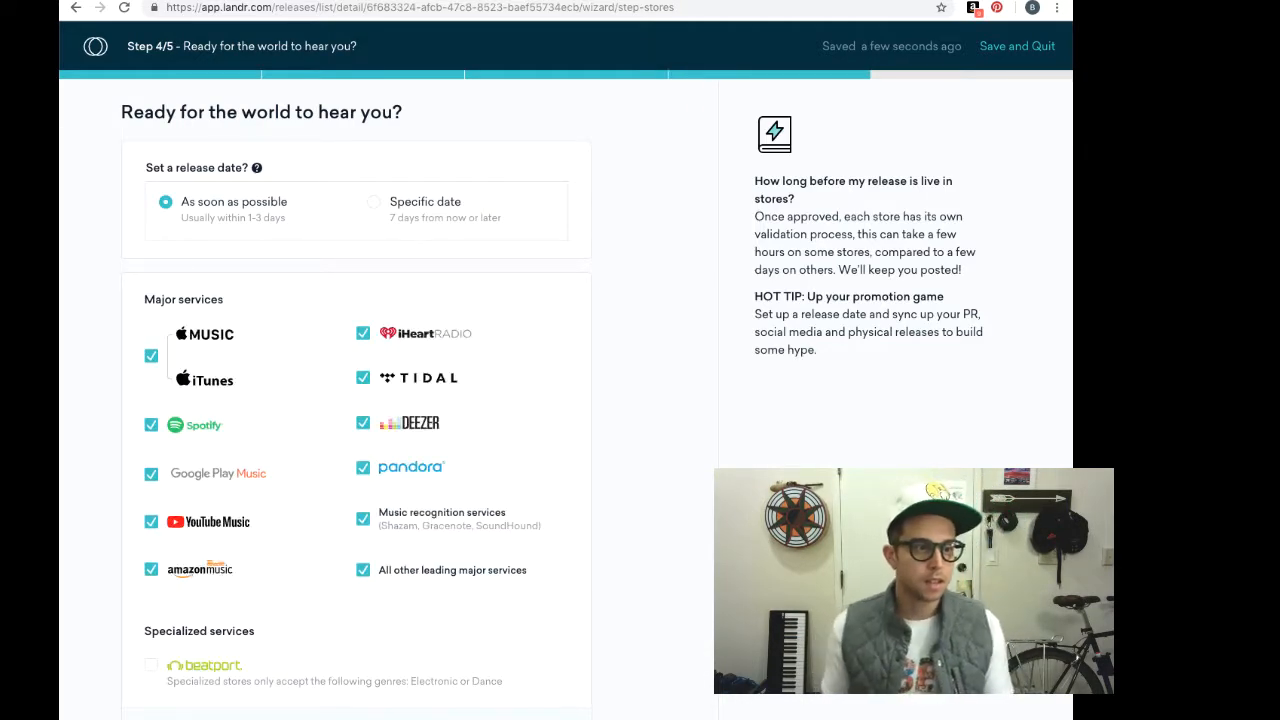
Set the release date to the specific date November 30, 2018
left_click(374, 203)
left_click(258, 268)
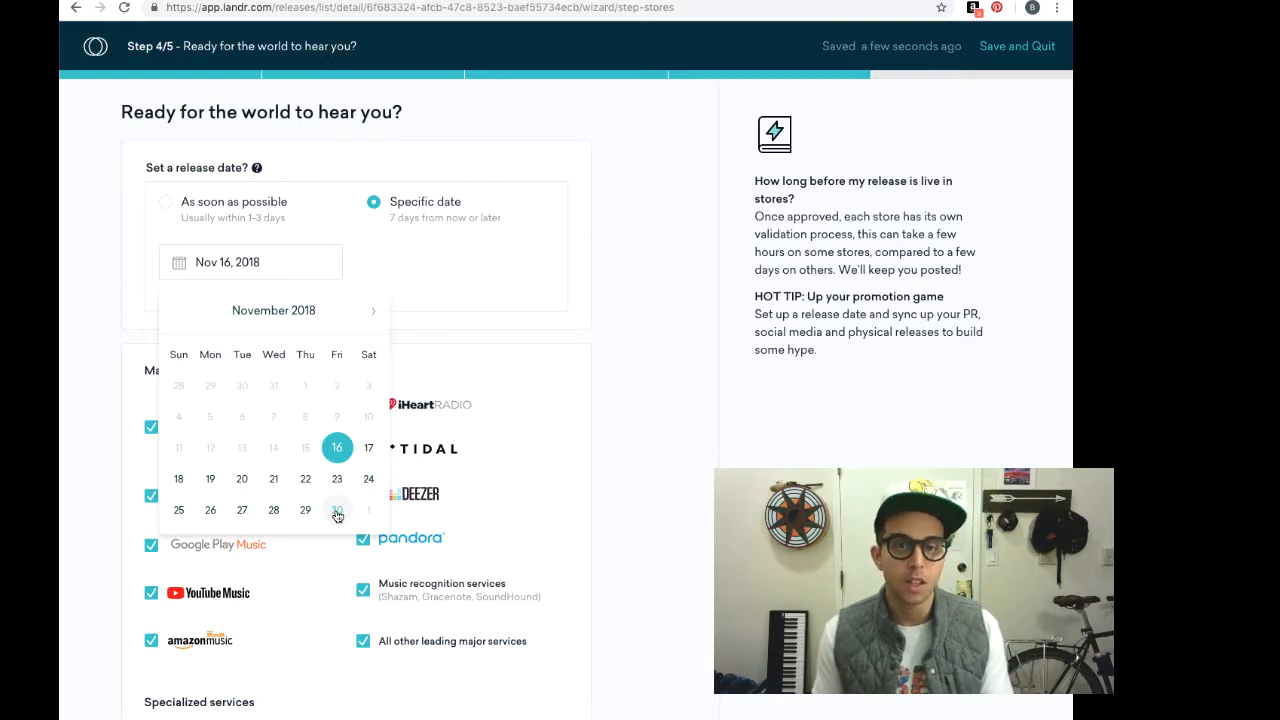
left_click(337, 511)
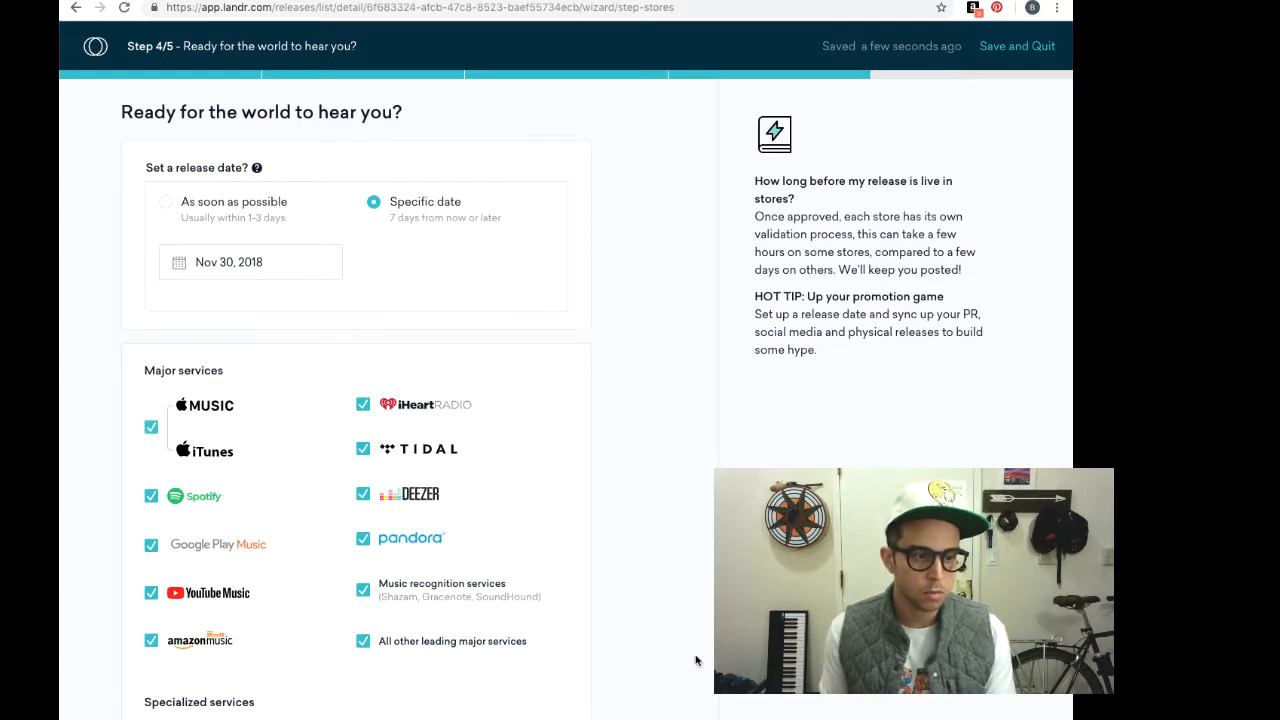
Tick Beatport under Specialized services, raising potential reach to 2.253 billion
scroll(696, 660, "down", 2)
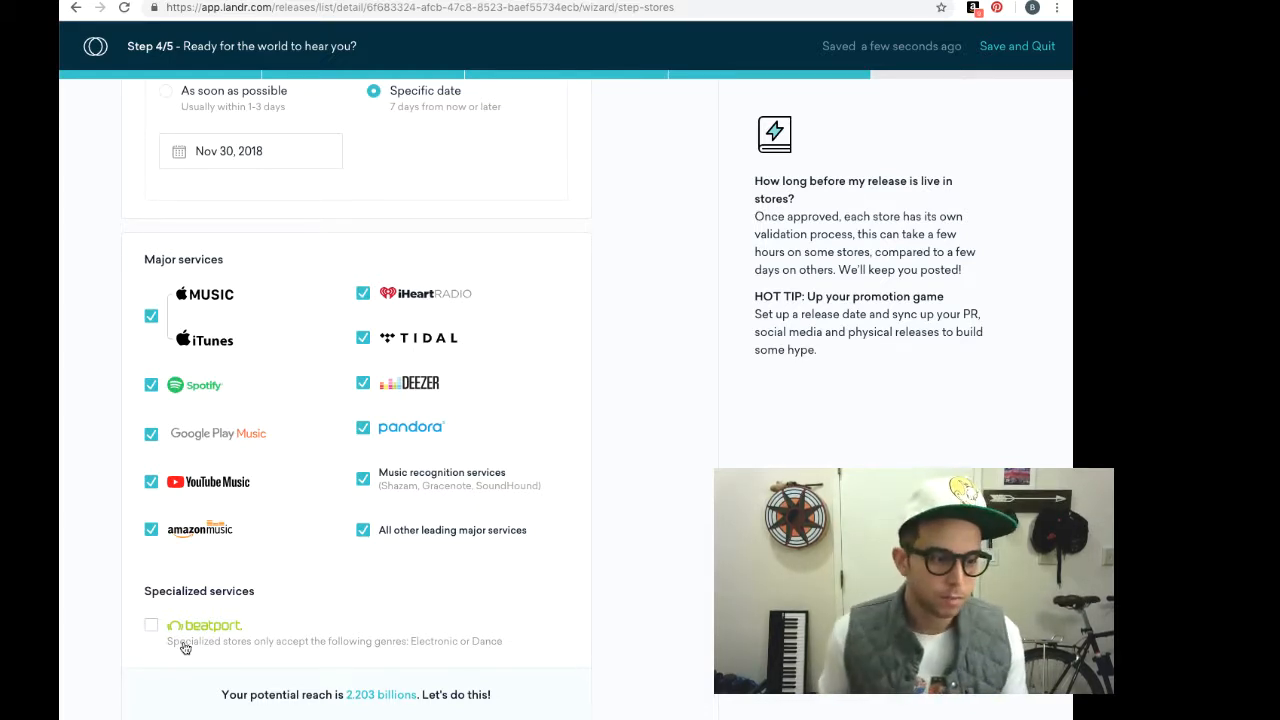
left_click(152, 628)
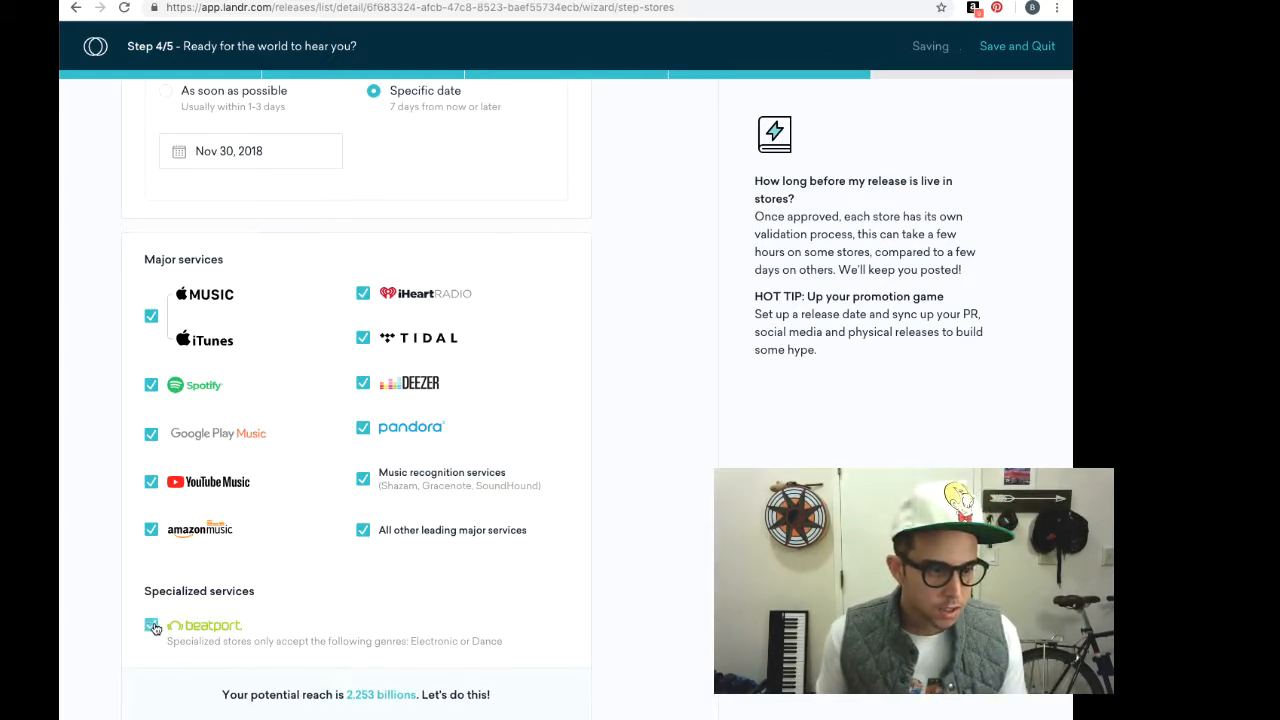
scroll(660, 668, "down", 1)
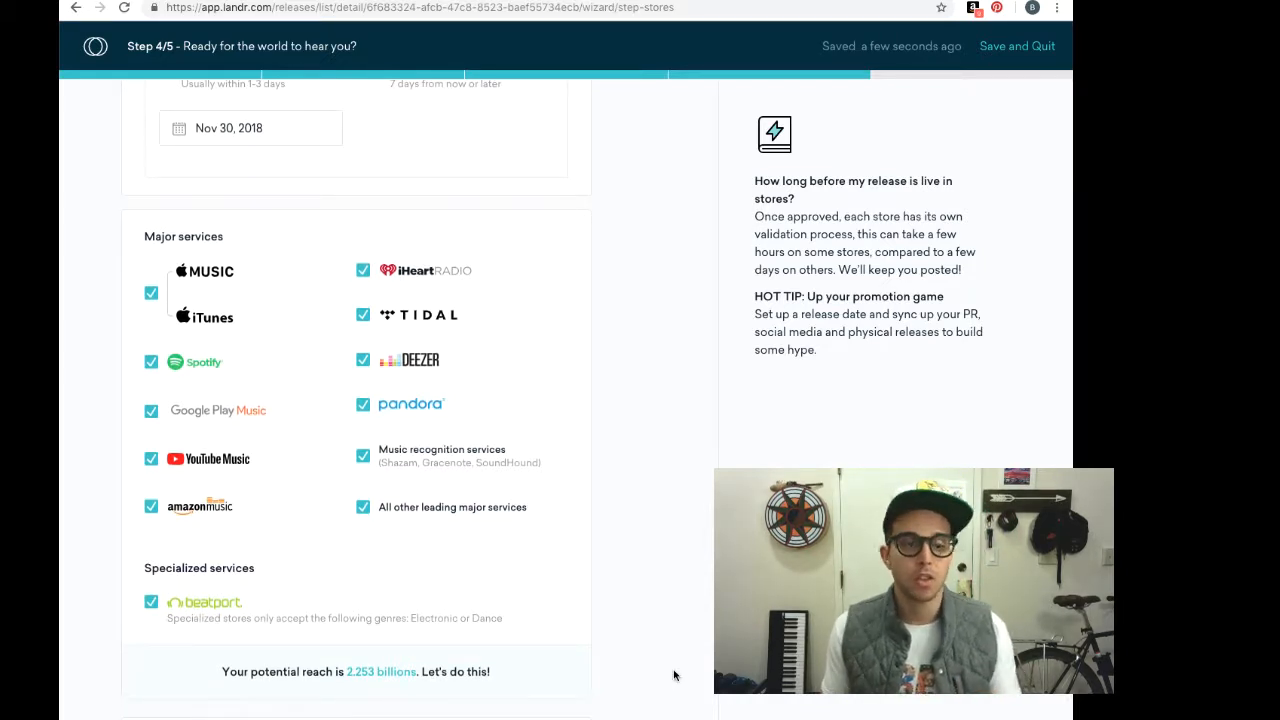
scroll(674, 676, "down", 1)
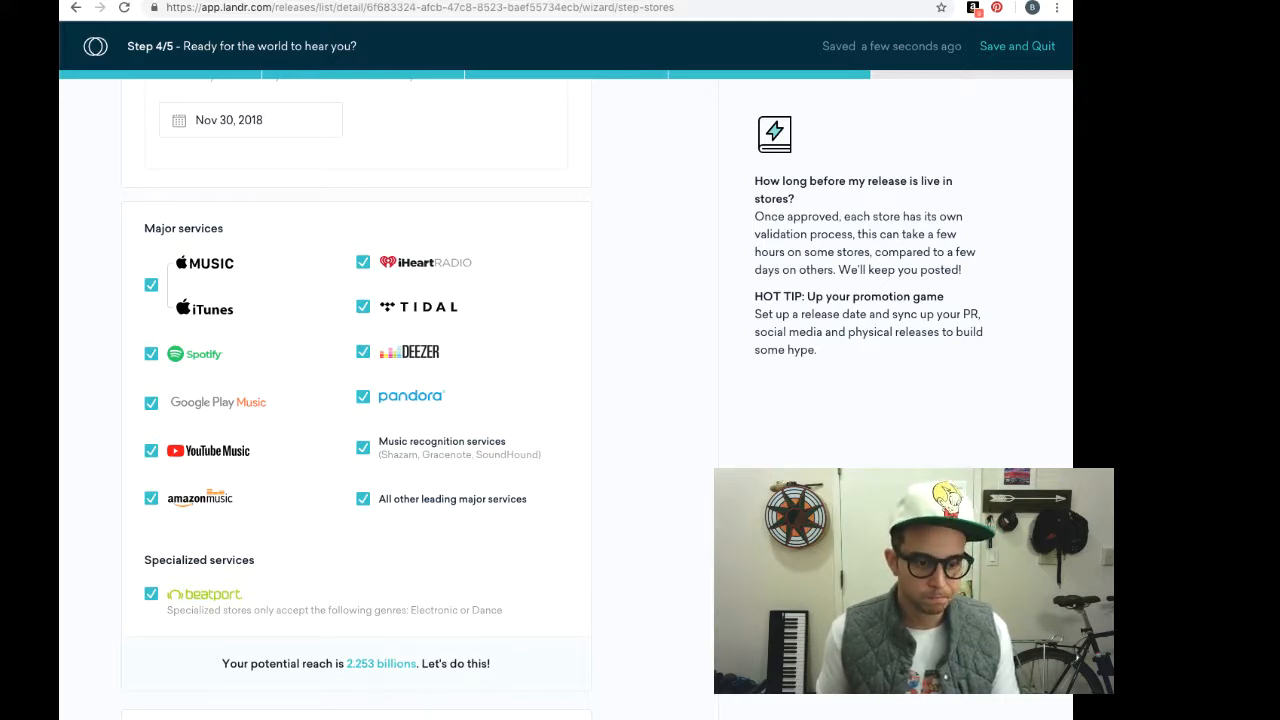
scroll(621, 639, "down", 3)
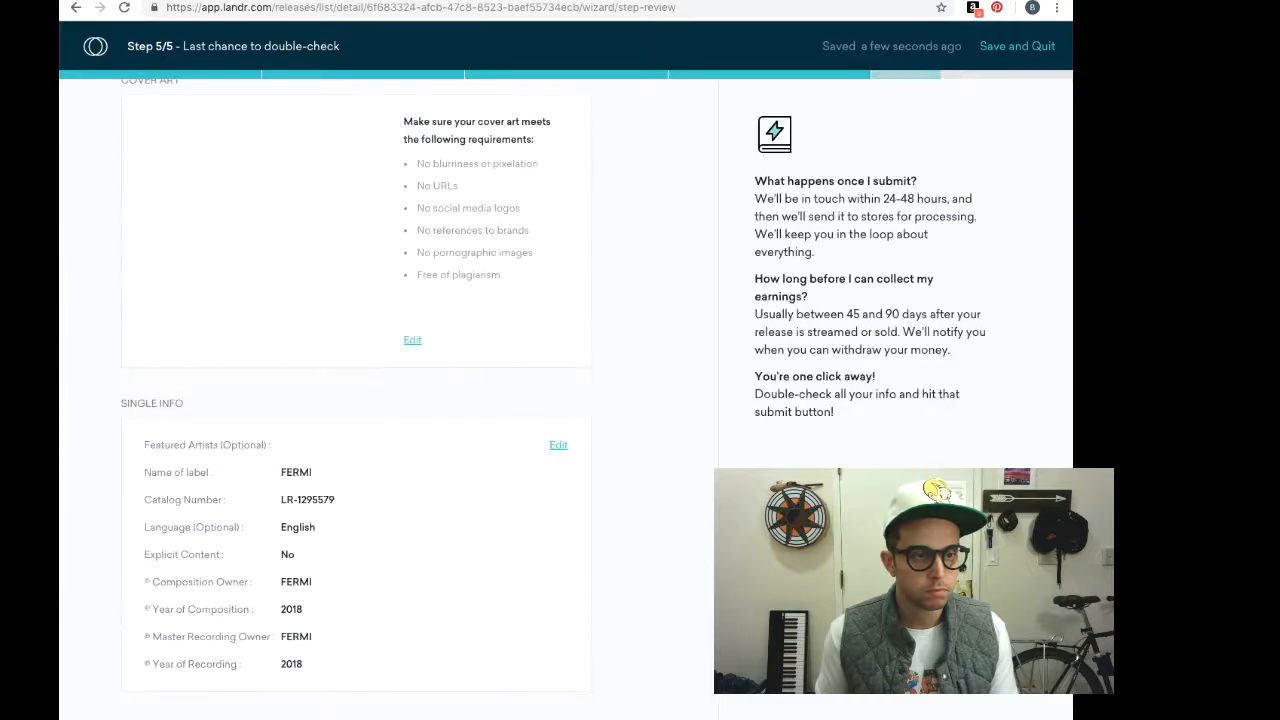
Review the 'If You Want To Party' release summary and submit it for distribution
scroll(621, 639, "up", 2)
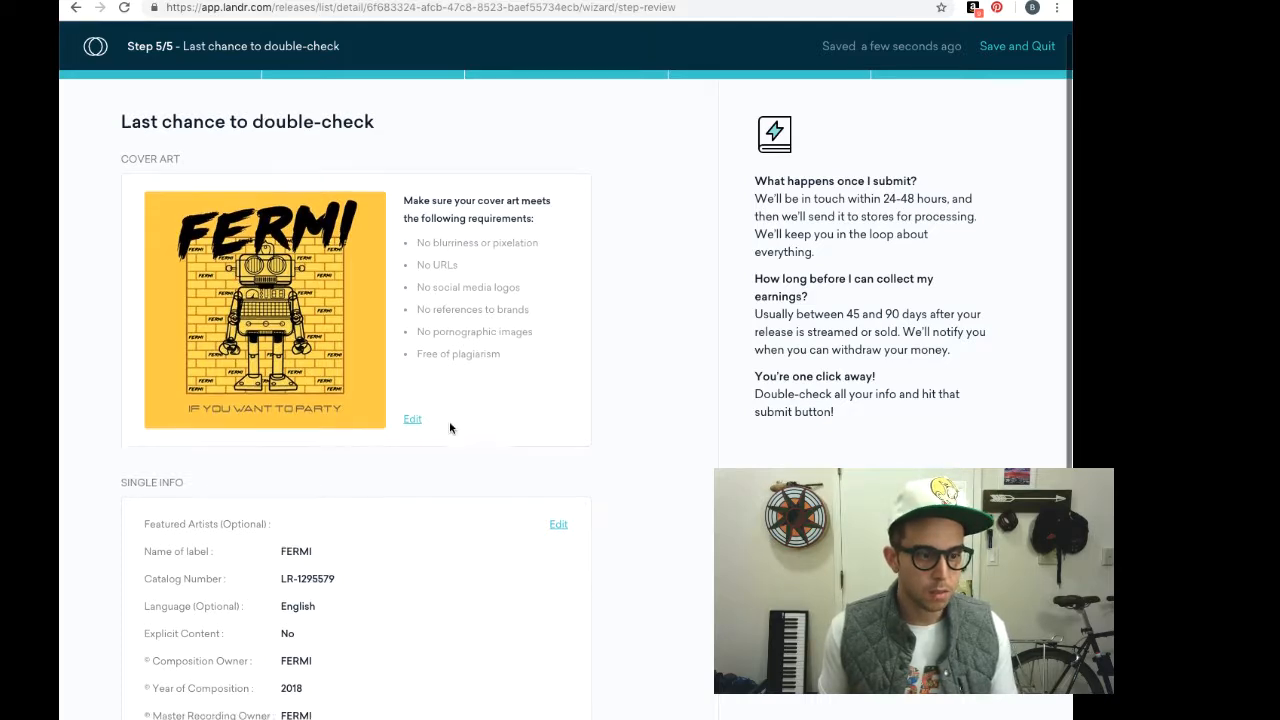
scroll(449, 421, "down", 2)
scroll(449, 425, "down", 3)
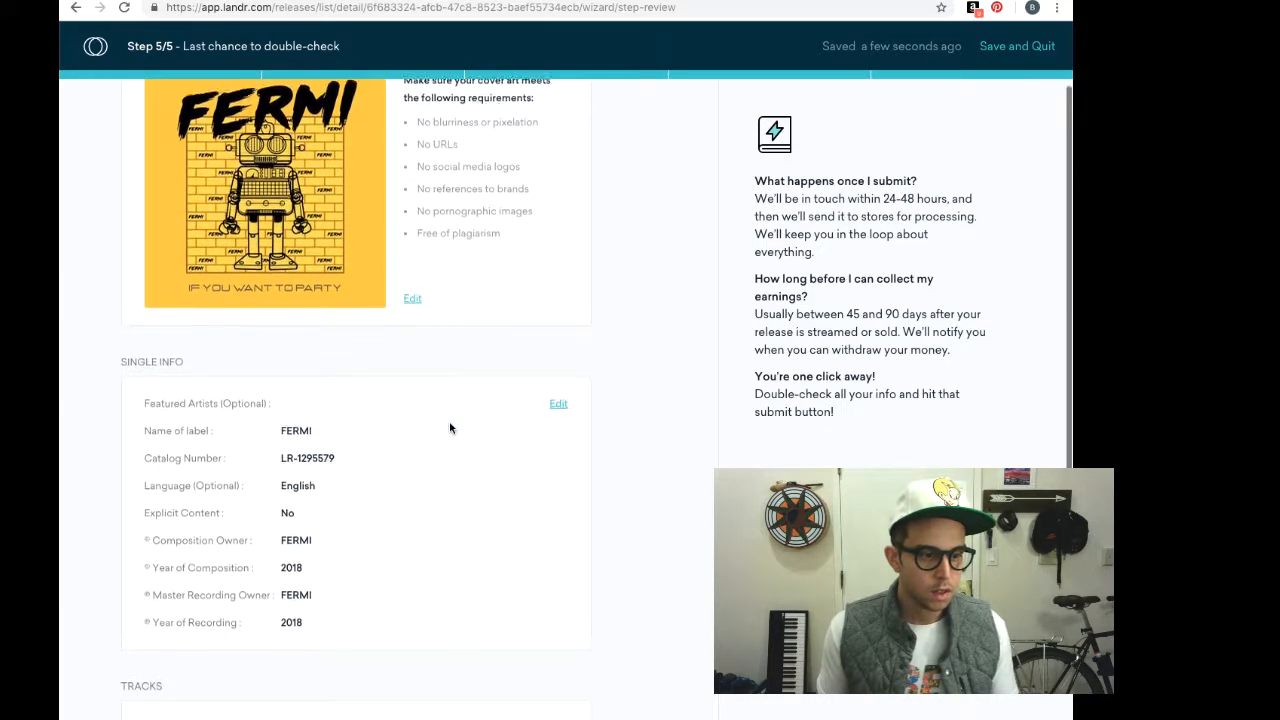
scroll(449, 427, "down", 6)
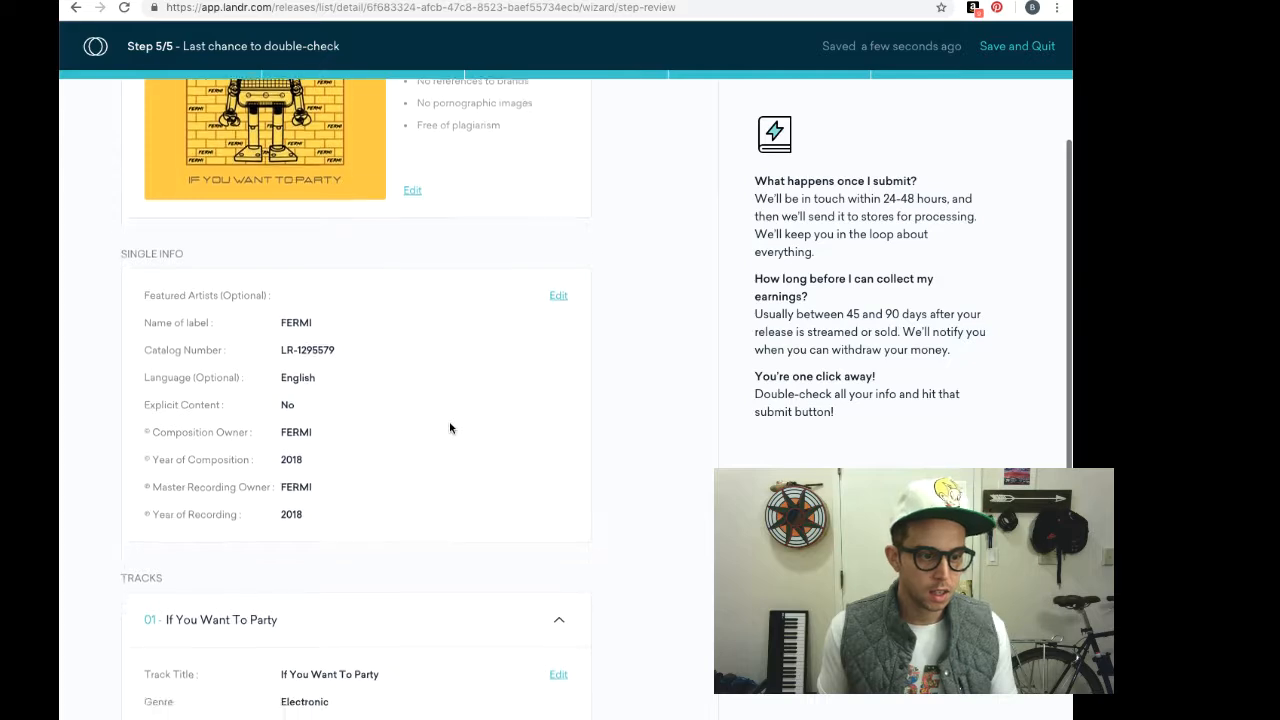
scroll(449, 428, "down", 4)
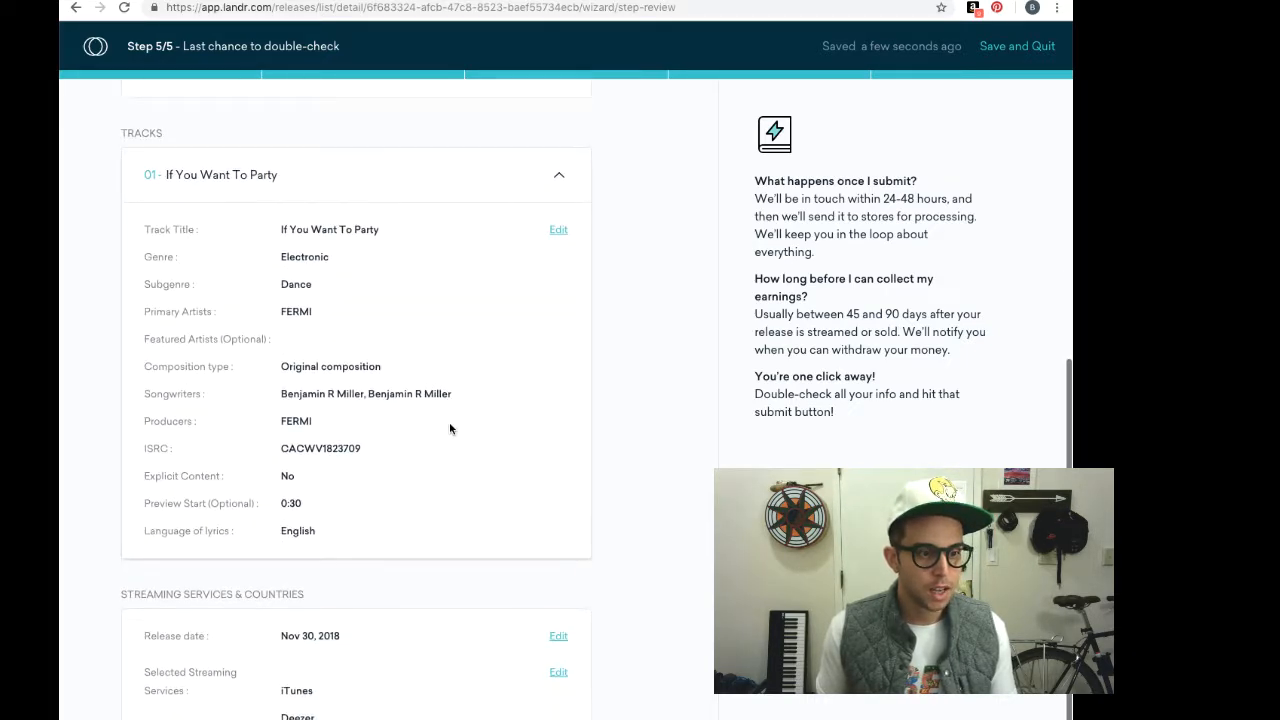
scroll(449, 428, "down", 5)
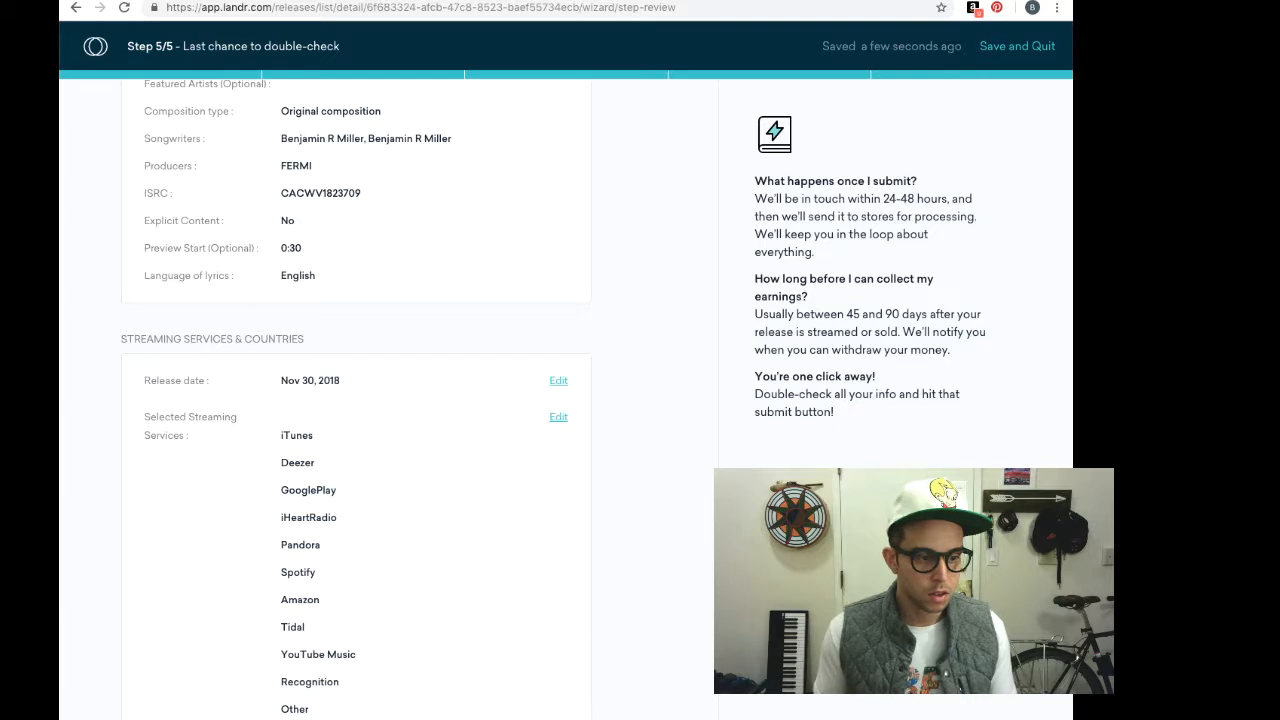
left_click(895, 645)
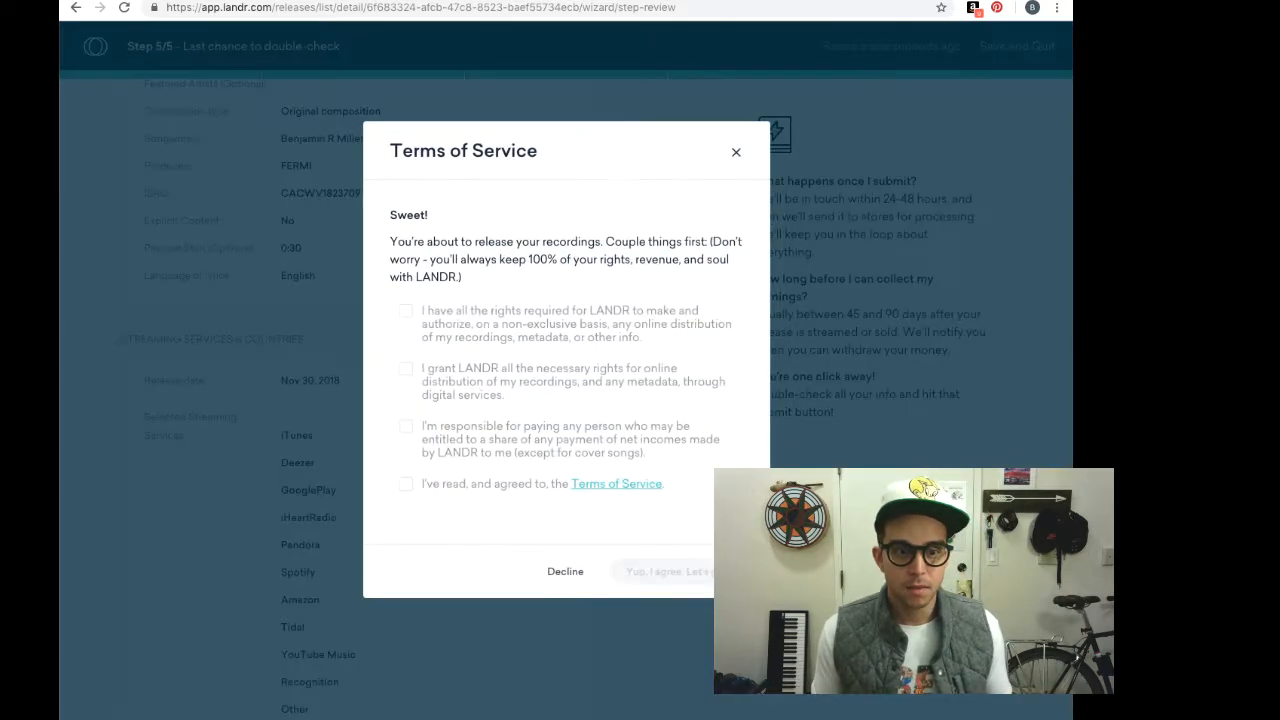
Confirm recording rights, distribution rights, revenue-share responsibility, and acceptance of the Terms of Service
left_click(405, 311)
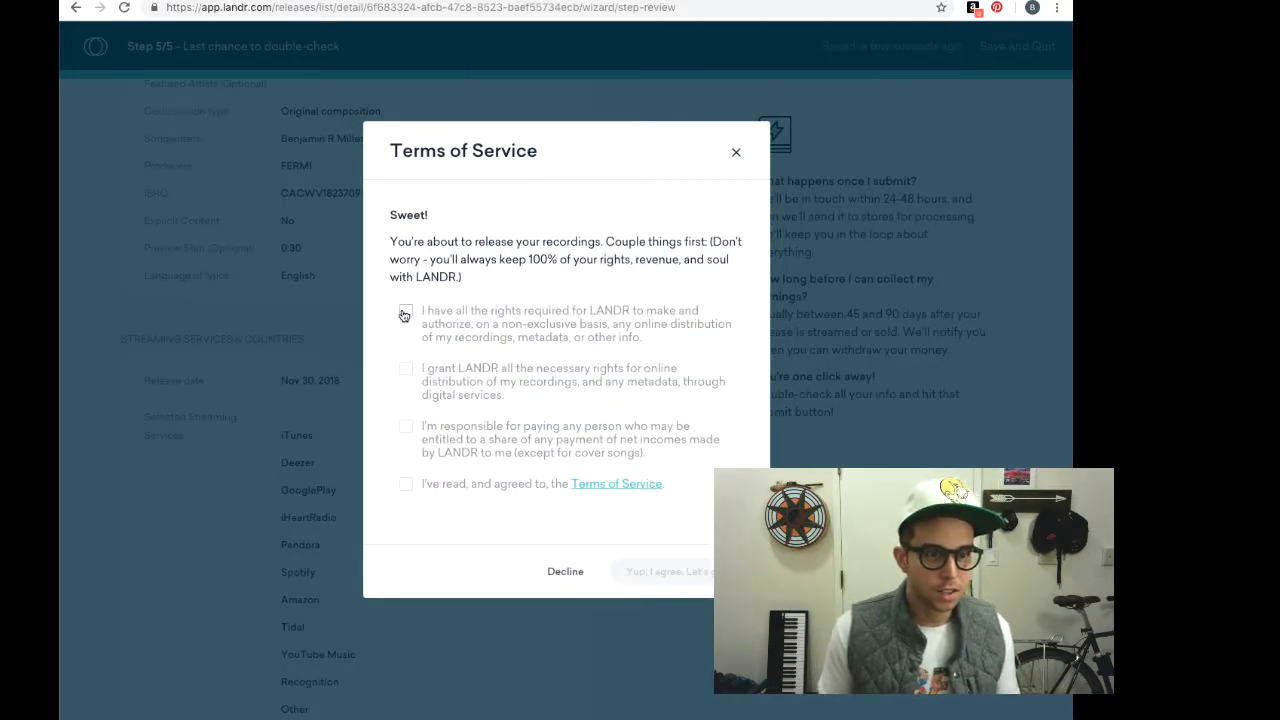
left_click(405, 369)
left_click(405, 426)
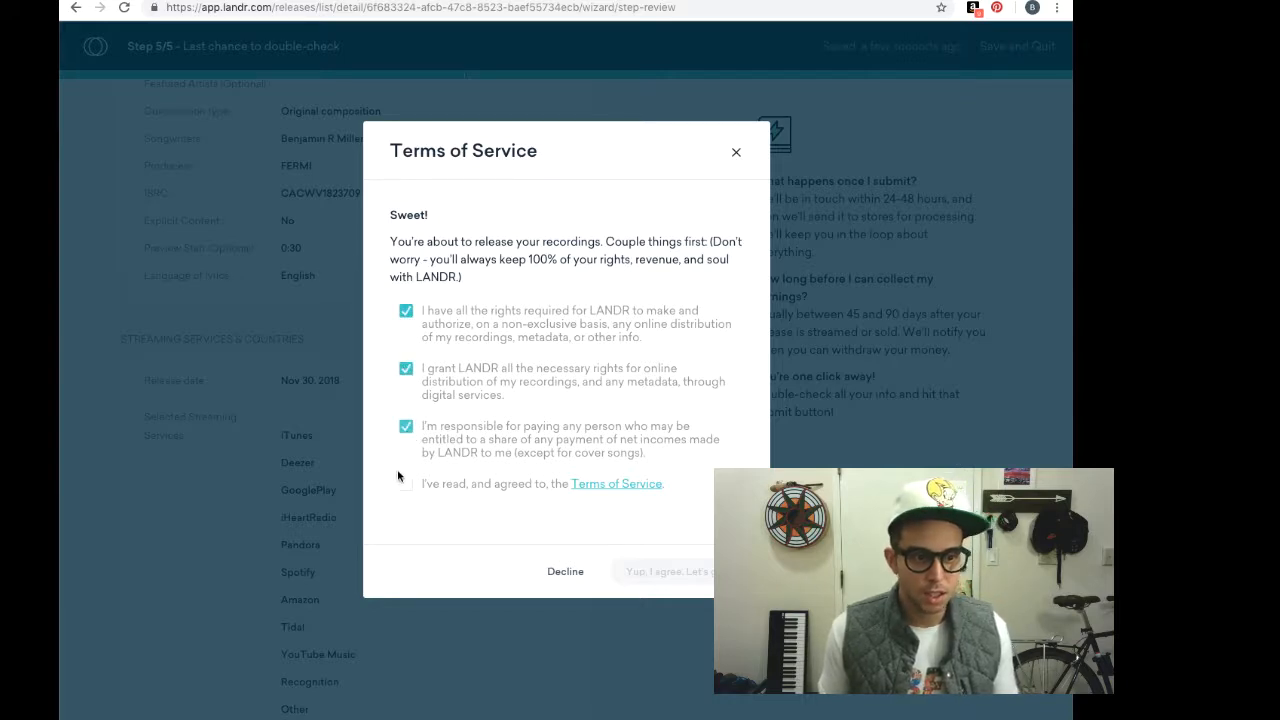
left_click(405, 485)
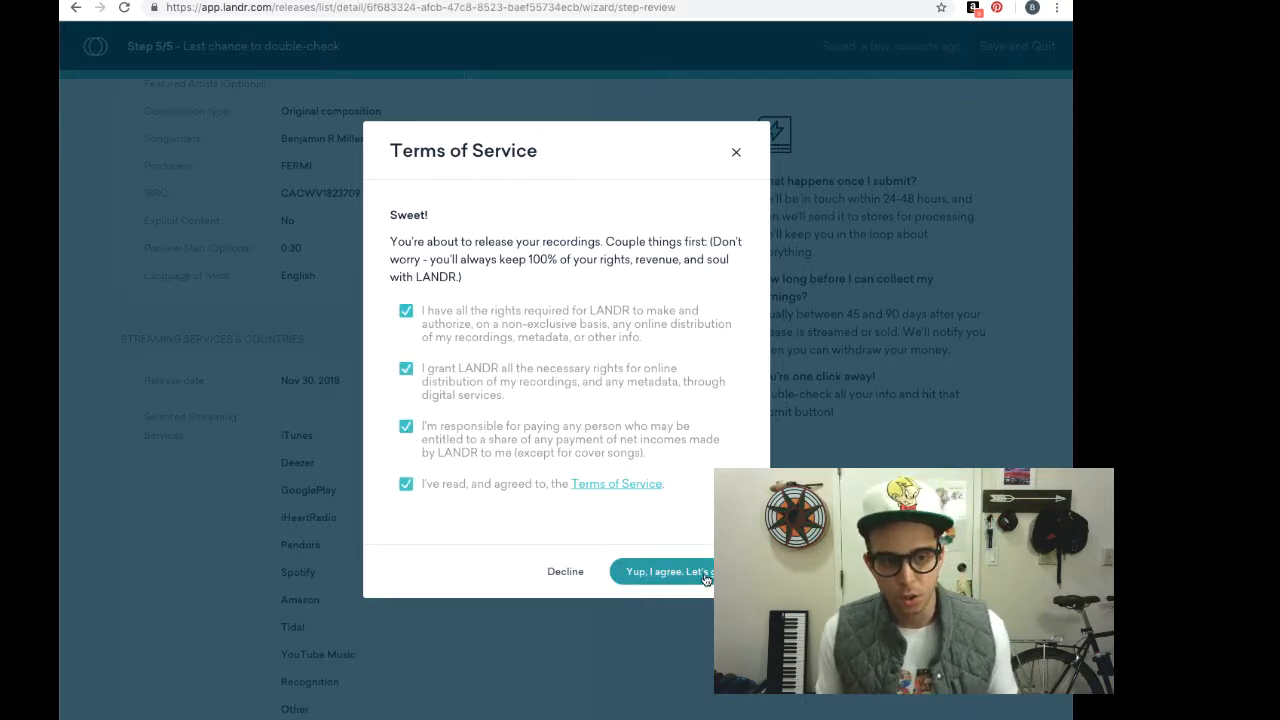